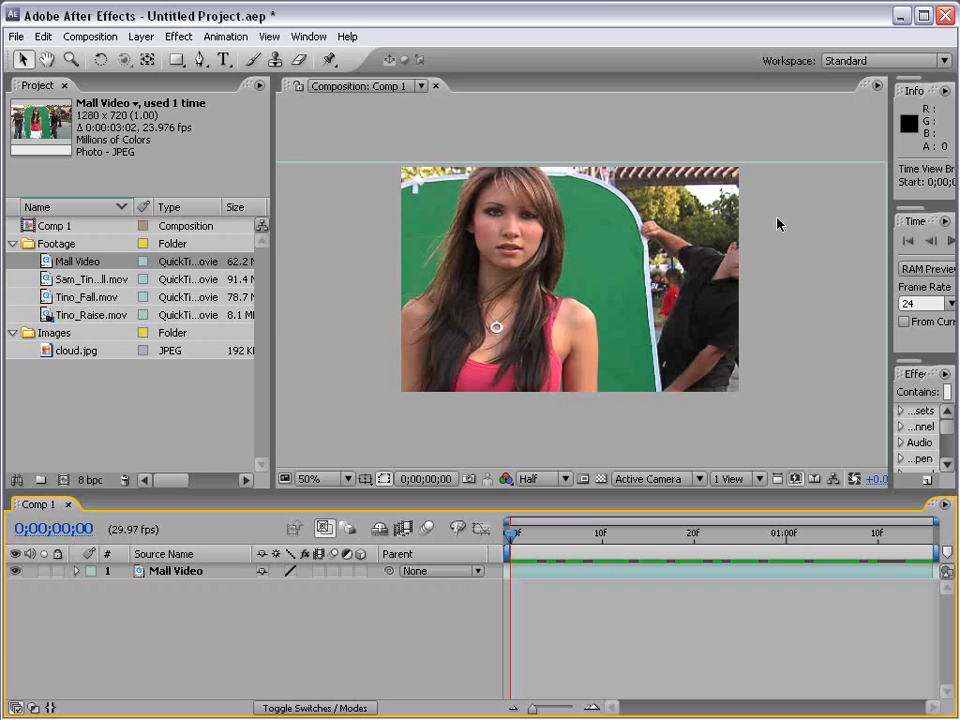
Reset the Standard workspace to its default layout, discarding the changes made to it.
{"action": "left_click", "coordinate": [773, 115]}
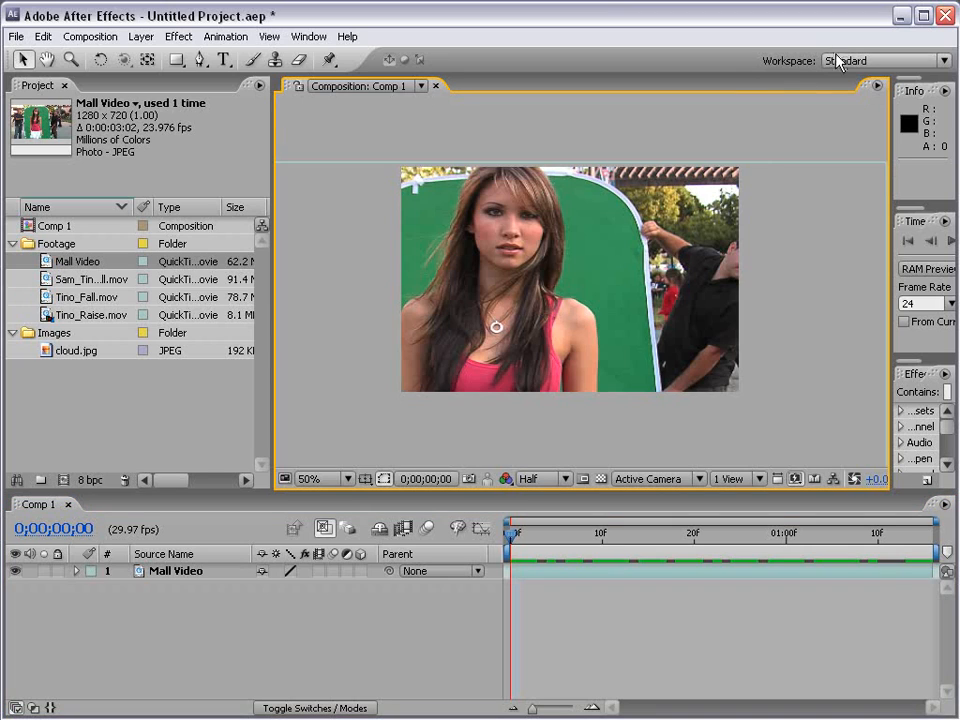
{"action": "left_click", "coordinate": [868, 61]}
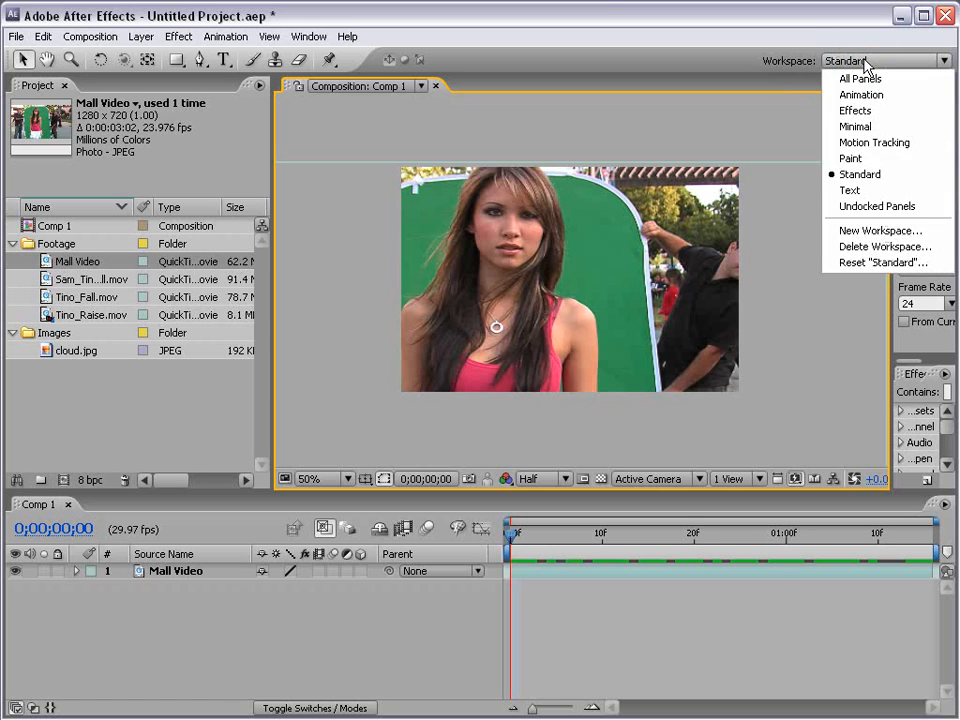
{"action": "left_click", "coordinate": [873, 263]}
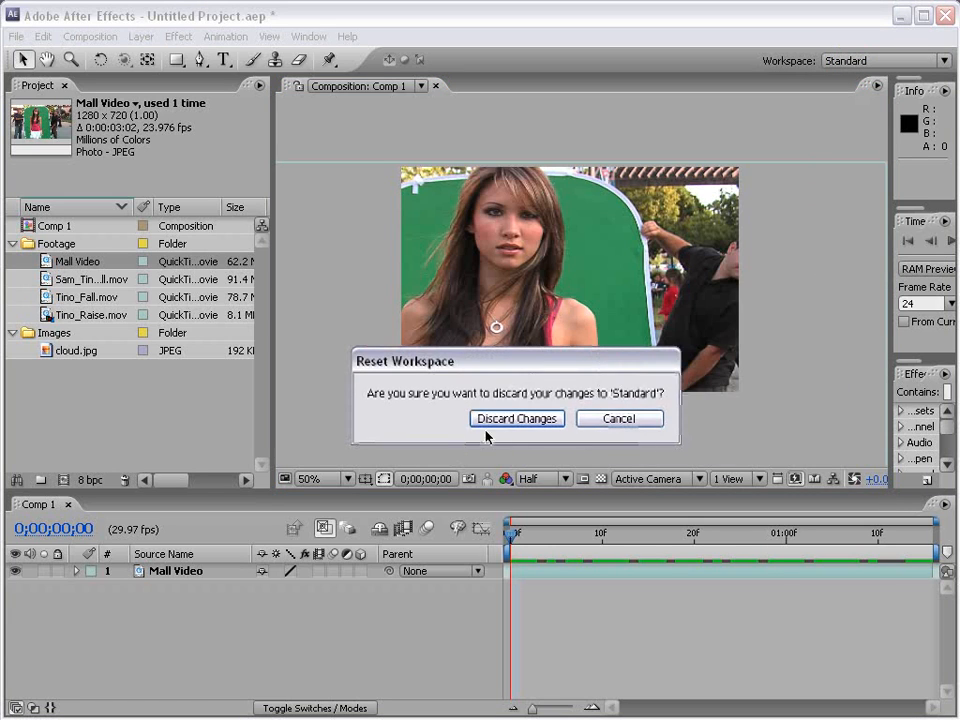
{"action": "left_click", "coordinate": [506, 424]}
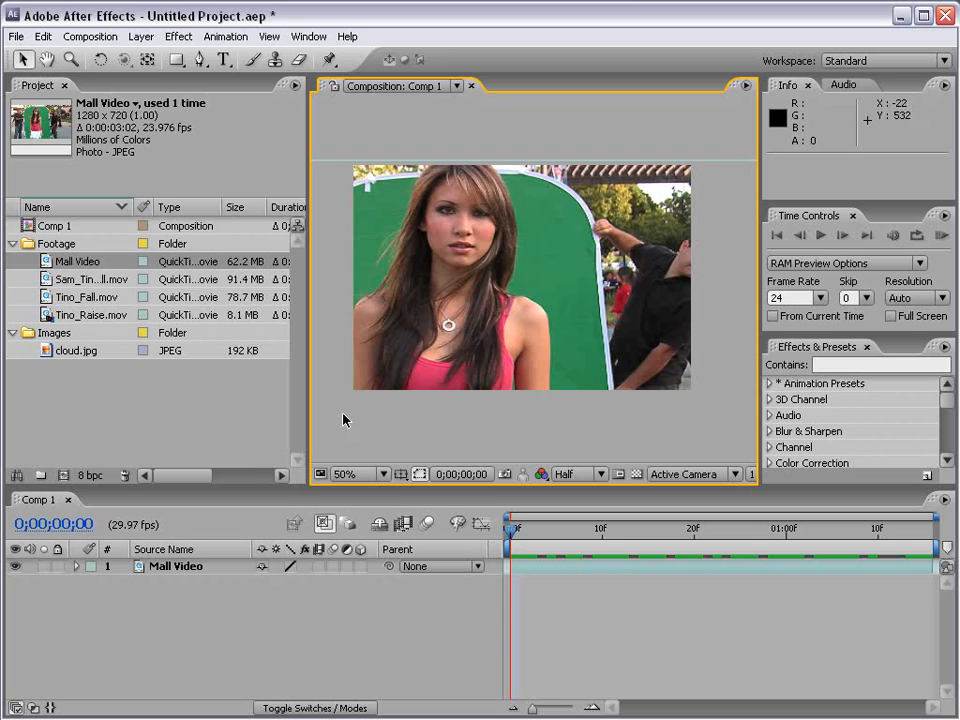
Create a new composition from the Mall Video footage and scrub through its timeline.
{"action": "left_click", "coordinate": [116, 372]}
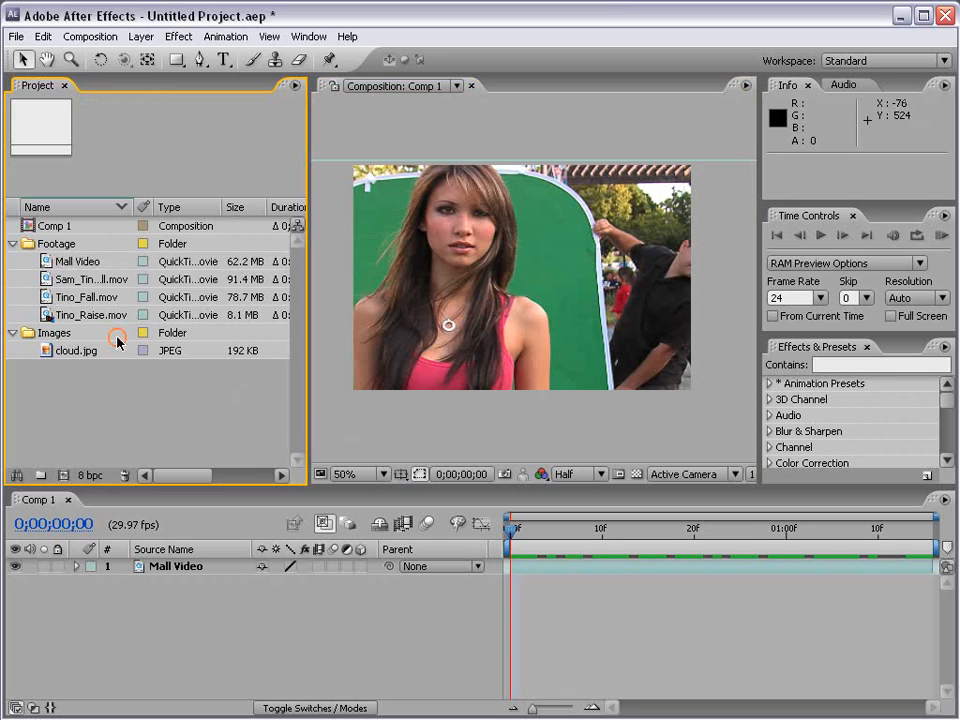
{"action": "left_click", "coordinate": [78, 263]}
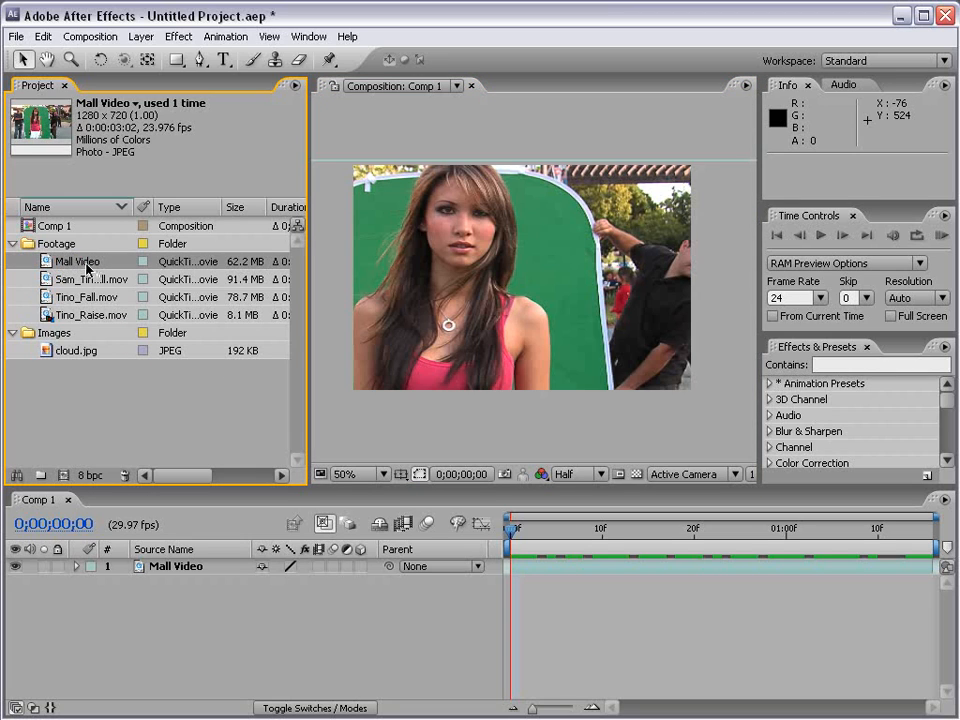
{"action": "left_click_drag", "start_coordinate": [83, 263], "coordinate": [63, 479]}
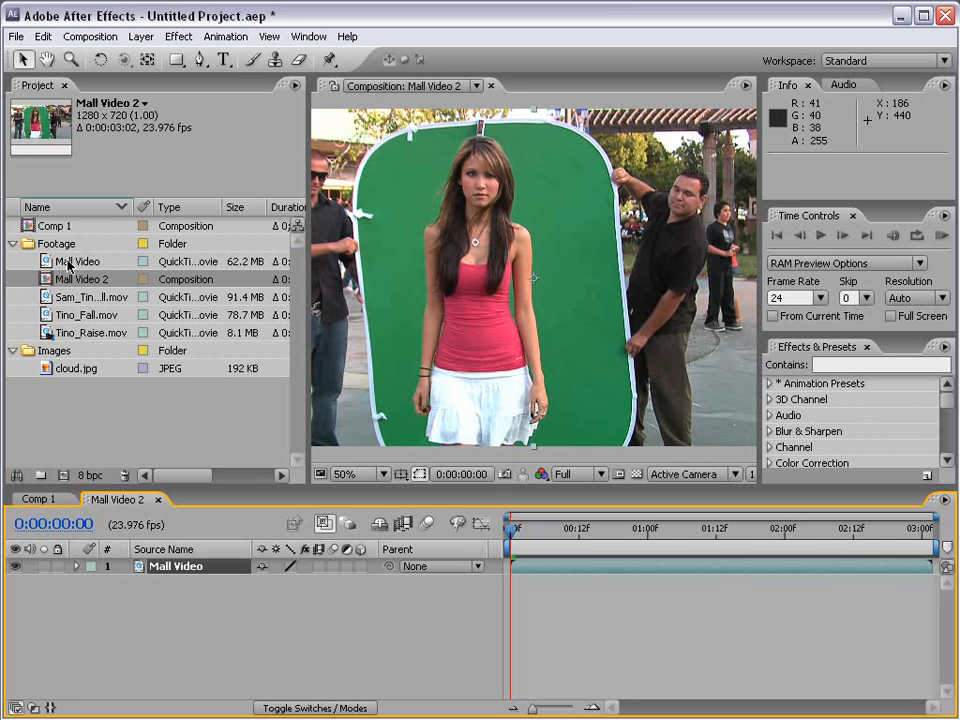
{"action": "key", "text": "comma"}
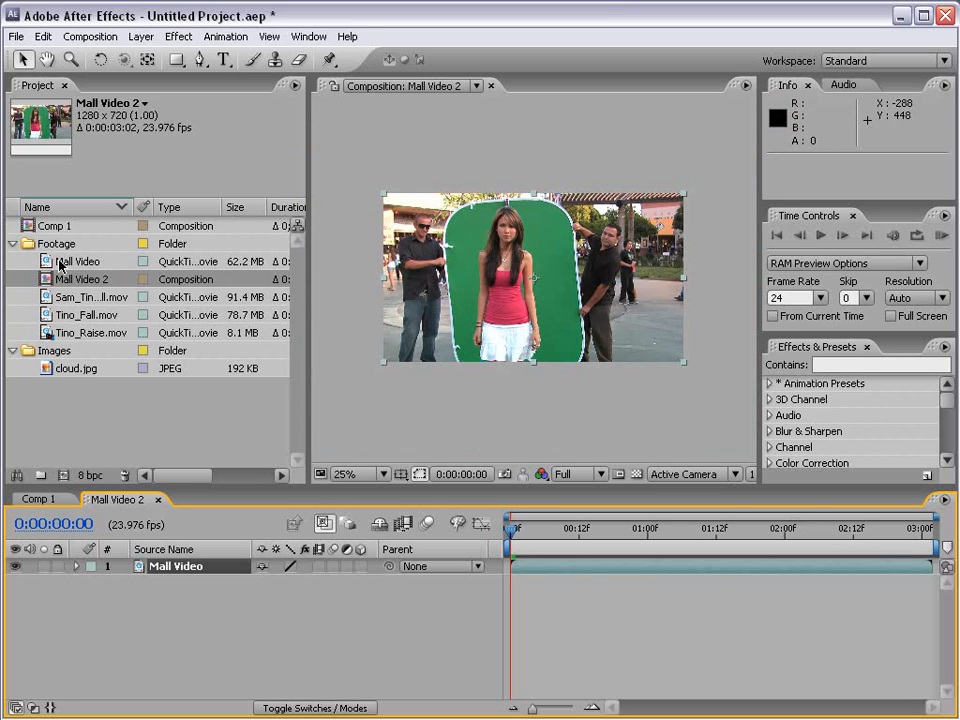
{"action": "left_click_drag", "start_coordinate": [916, 528], "coordinate": [500, 567]}
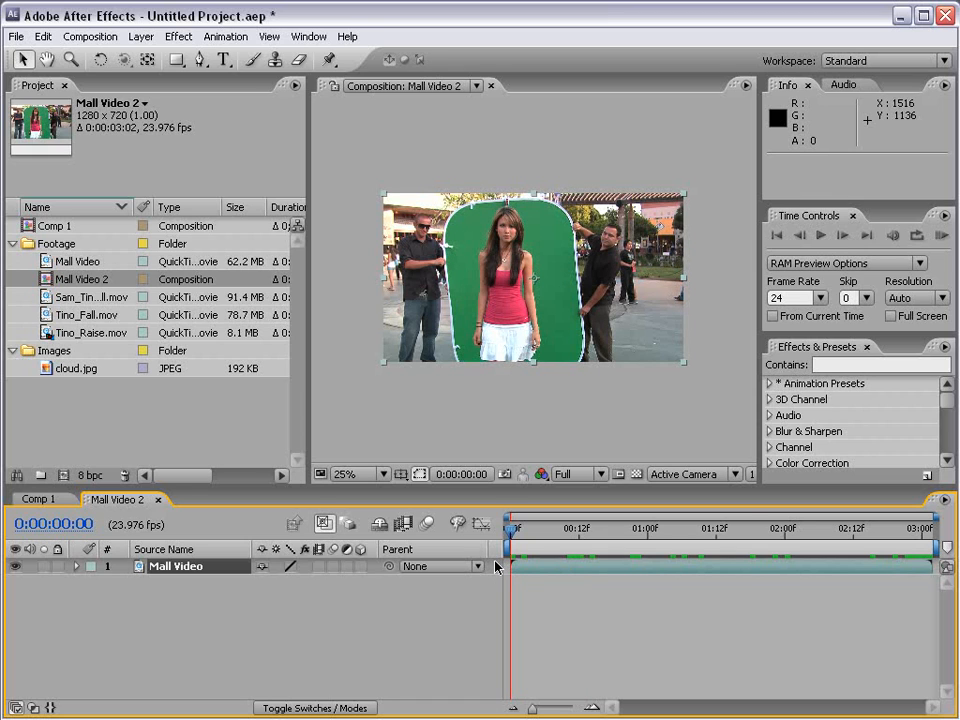
{"action": "left_click", "coordinate": [105, 36]}
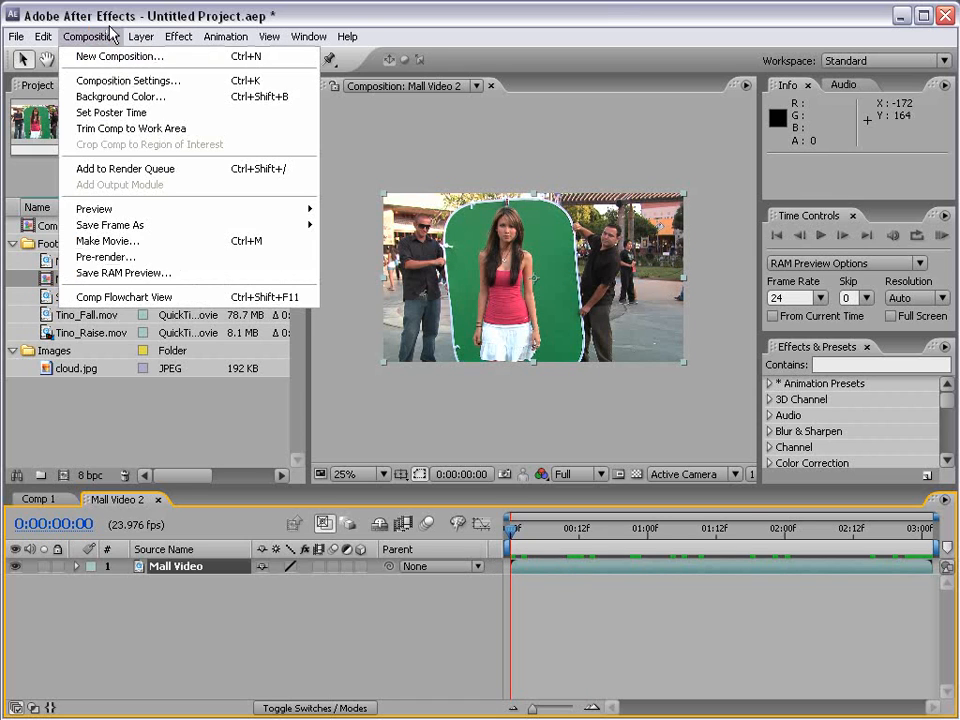
{"action": "left_click", "coordinate": [110, 33]}
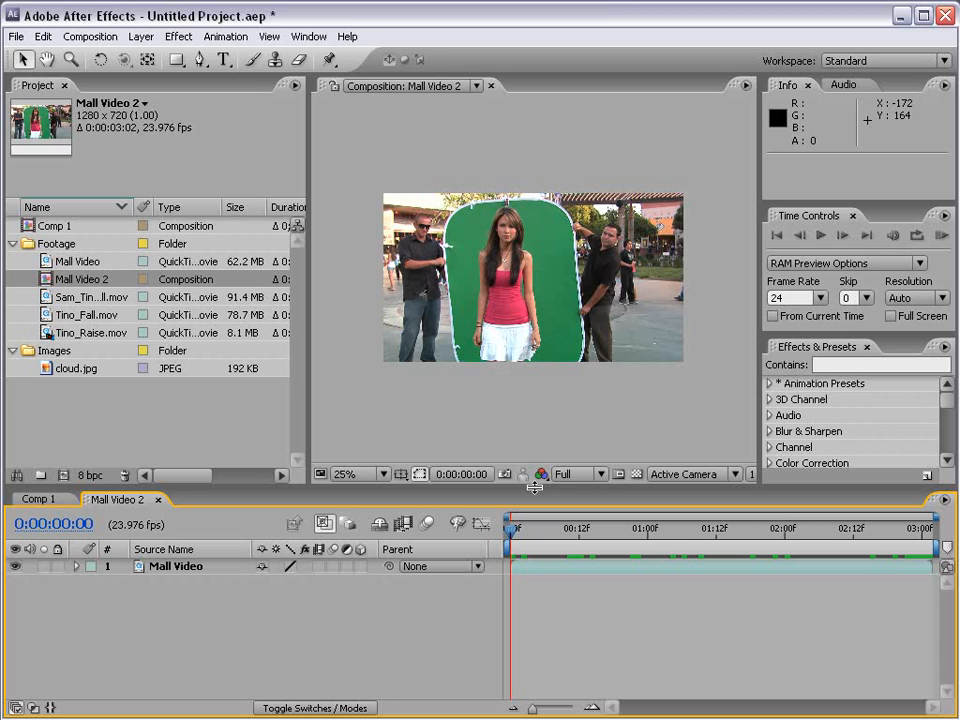
Apply Fast Blur to the Mall Video layer with Blurriness 53 and Repeat Edge Pixels enabled.
{"action": "key", "text": "period"}
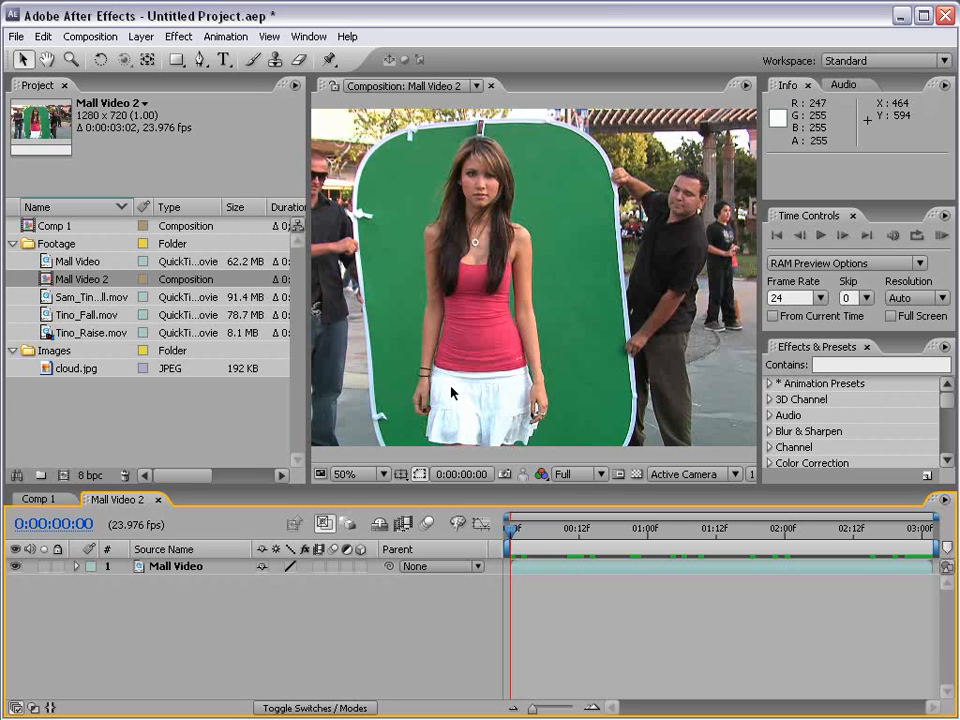
{"action": "left_click", "coordinate": [166, 567]}
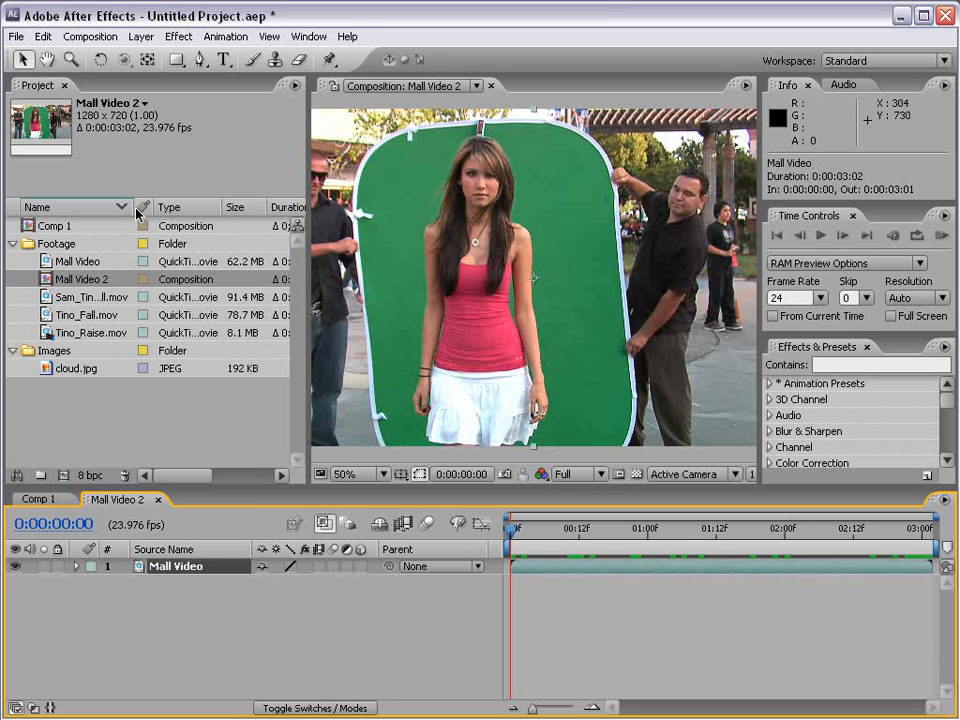
{"action": "left_click", "coordinate": [170, 37]}
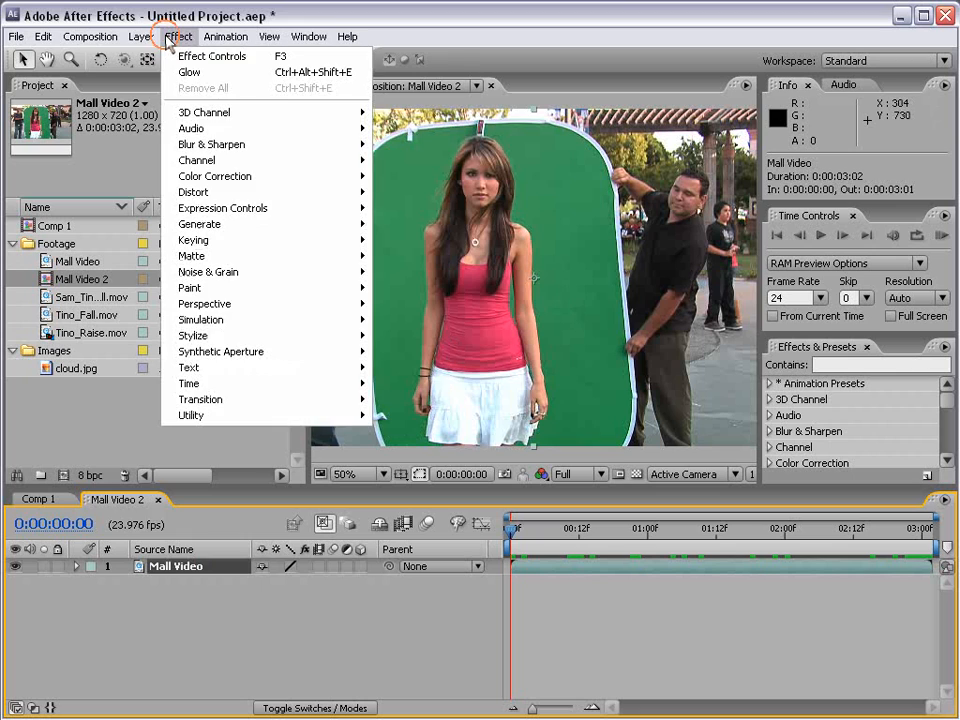
{"action": "left_click", "coordinate": [213, 146]}
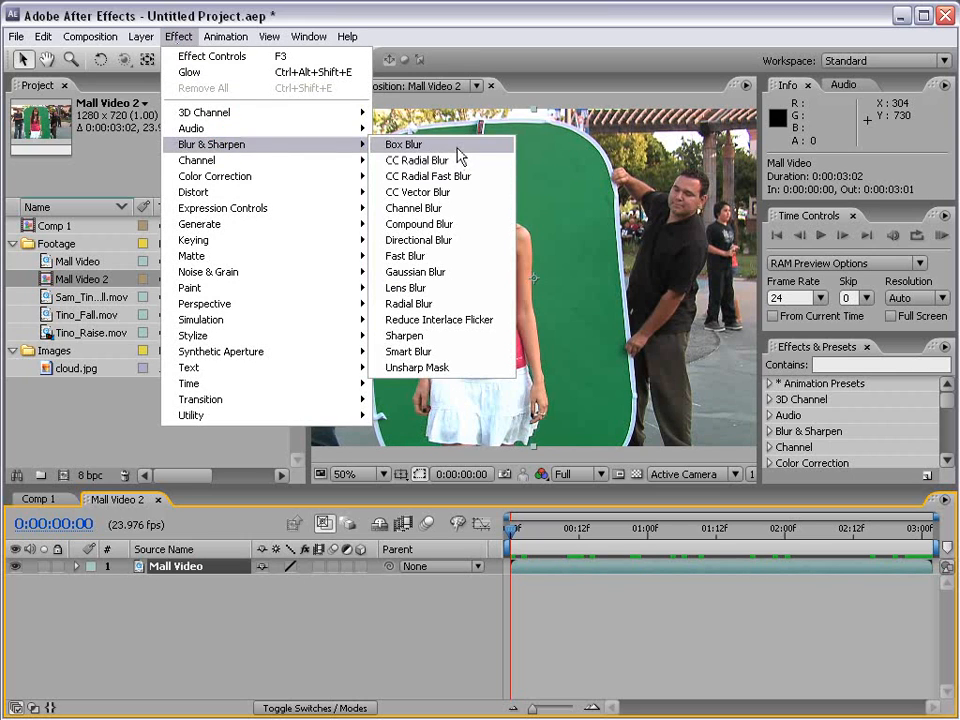
{"action": "left_click", "coordinate": [452, 256]}
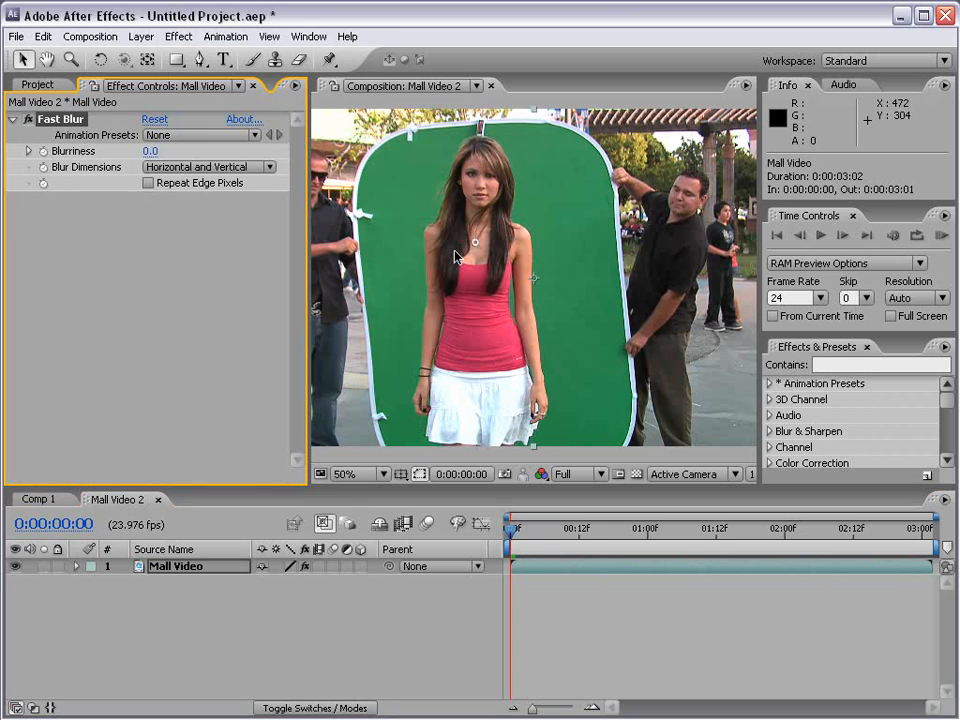
{"action": "left_click_drag", "start_coordinate": [148, 151], "coordinate": [210, 160]}
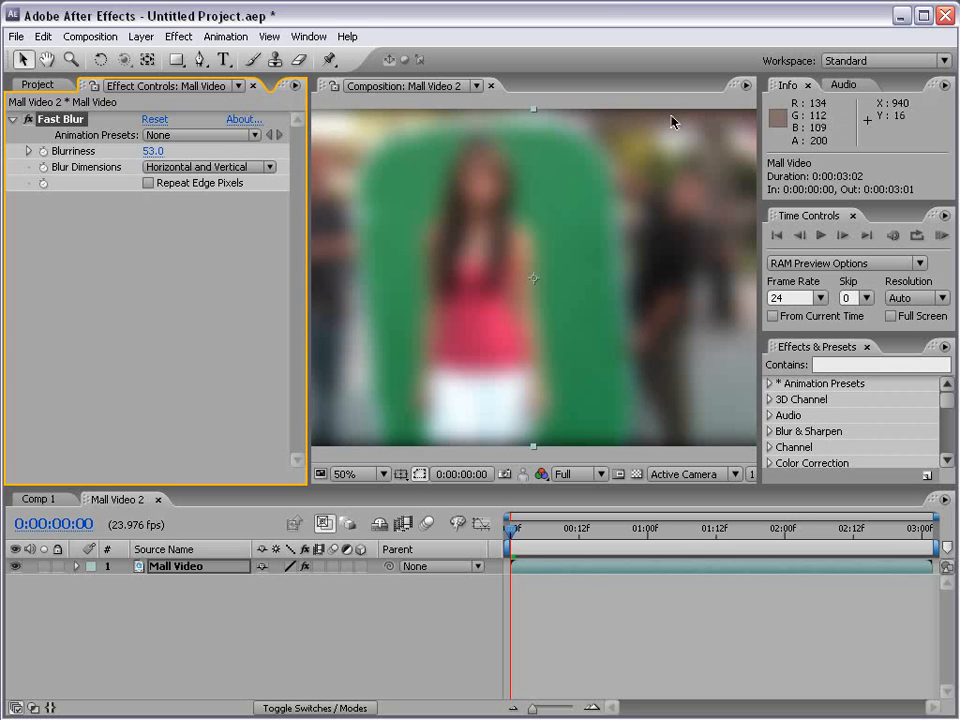
{"action": "left_click", "coordinate": [149, 184]}
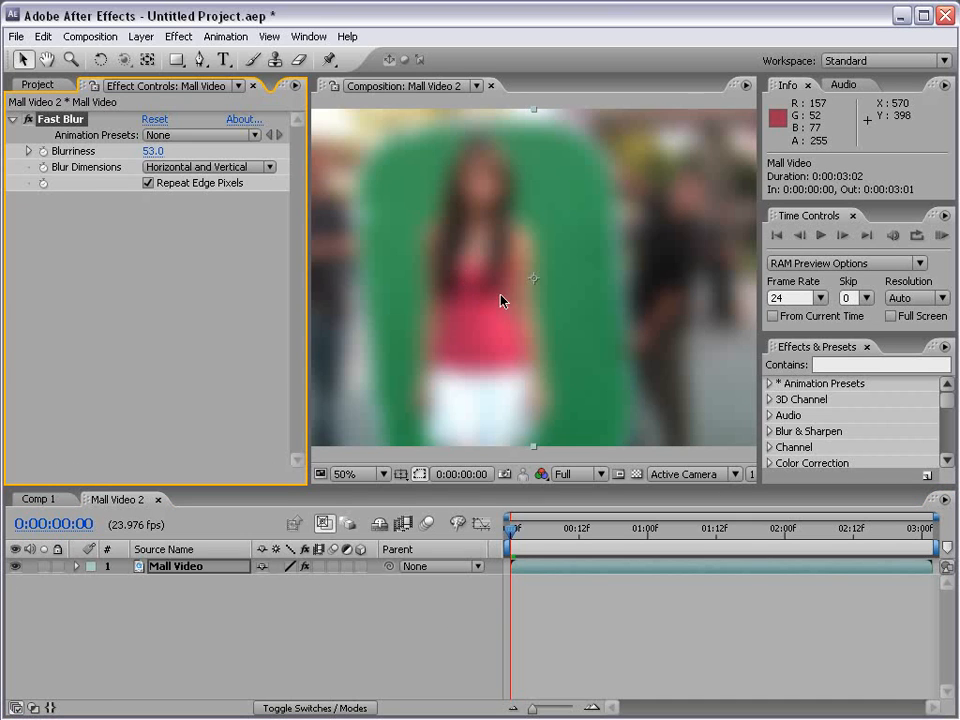
Add a Curves effect to the Mall Video layer and shape the RGB curve into a steep S with raised highlights and lowered shadows.
{"action": "key", "text": "comma"}
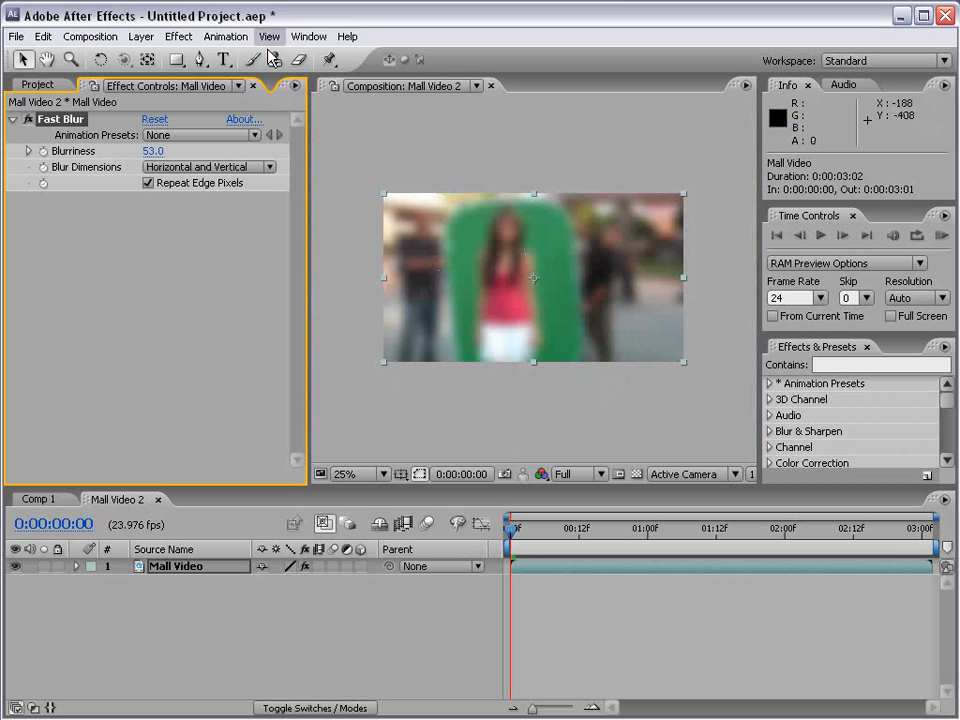
{"action": "left_click", "coordinate": [178, 37]}
{"action": "mouse_move", "coordinate": [215, 176]}
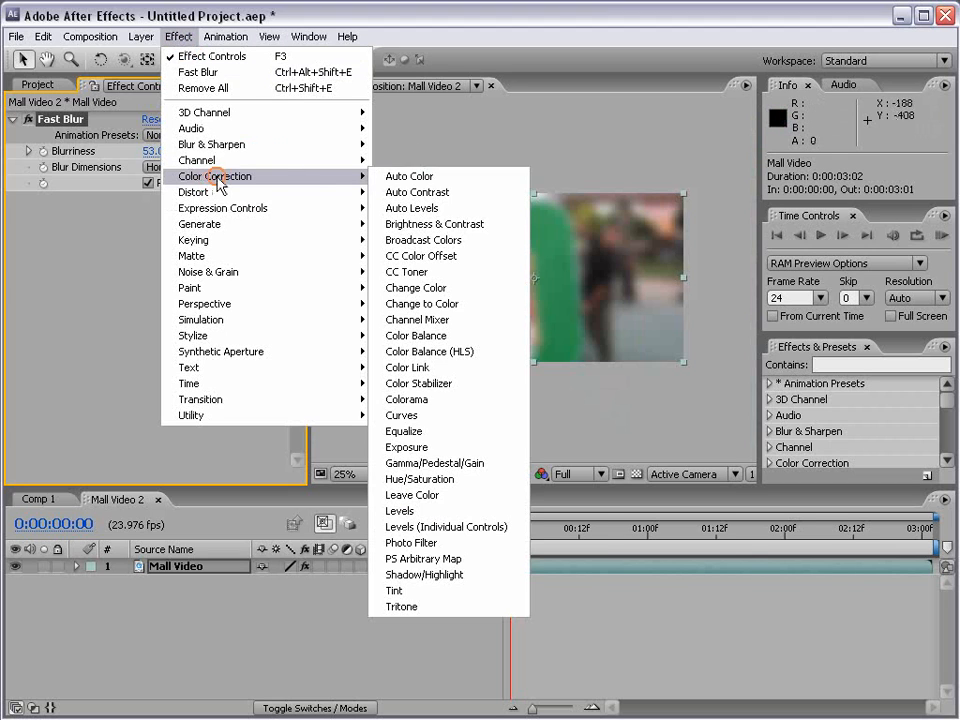
{"action": "left_click", "coordinate": [432, 415]}
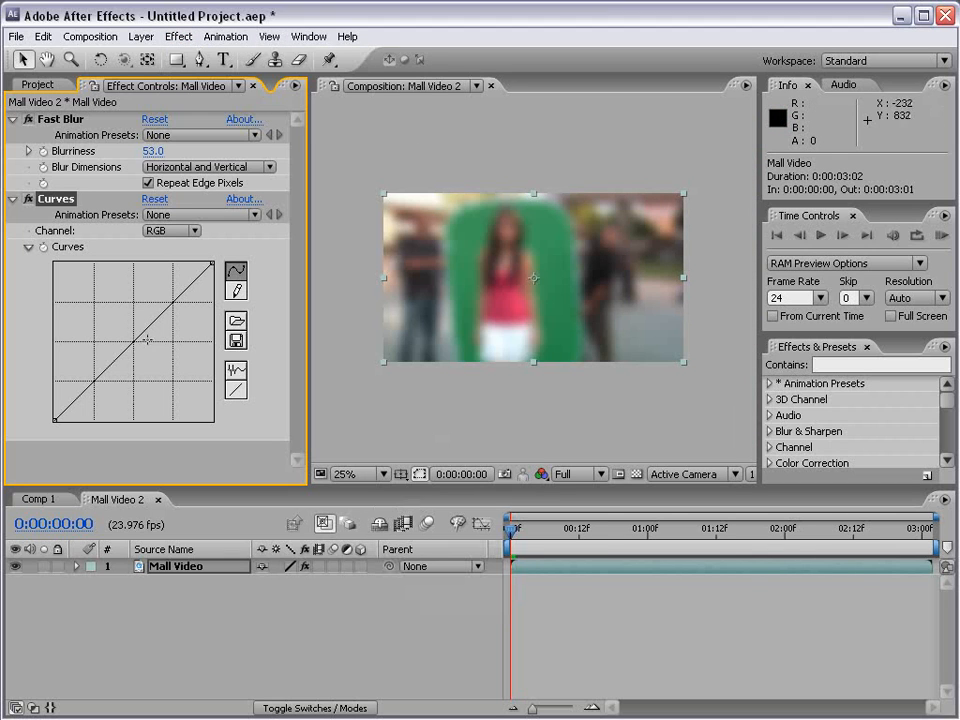
{"action": "left_click_drag", "start_coordinate": [147, 340], "coordinate": [139, 292]}
{"action": "left_click_drag", "start_coordinate": [107, 344], "coordinate": [104, 372]}
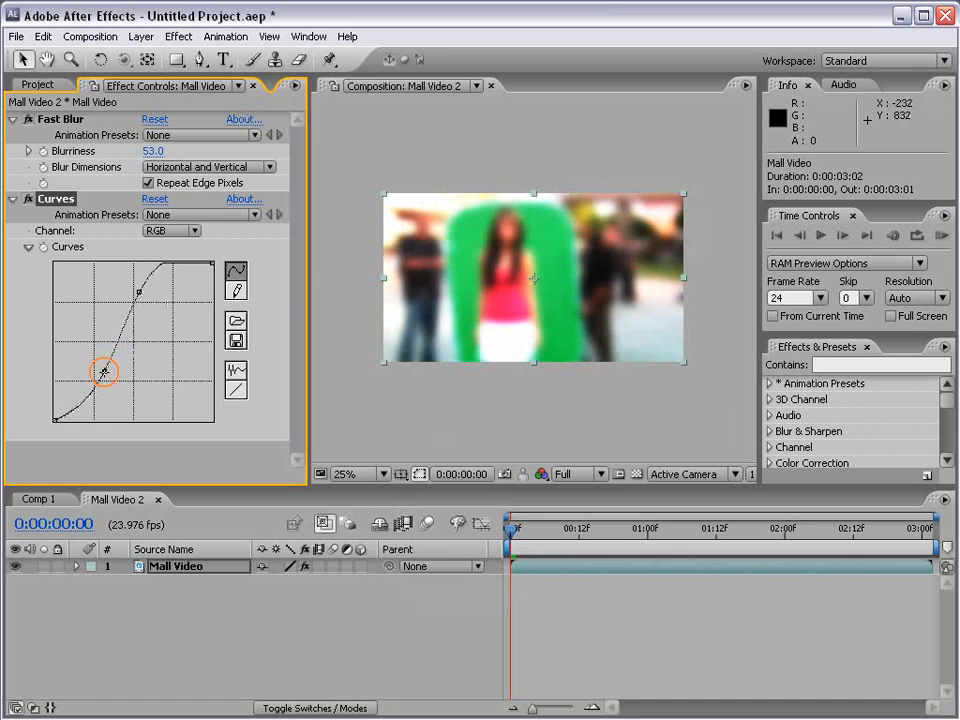
Reorder the effects so Fast Blur comes after Curves, and collapse both effects' settings.
{"action": "left_click", "coordinate": [13, 119]}
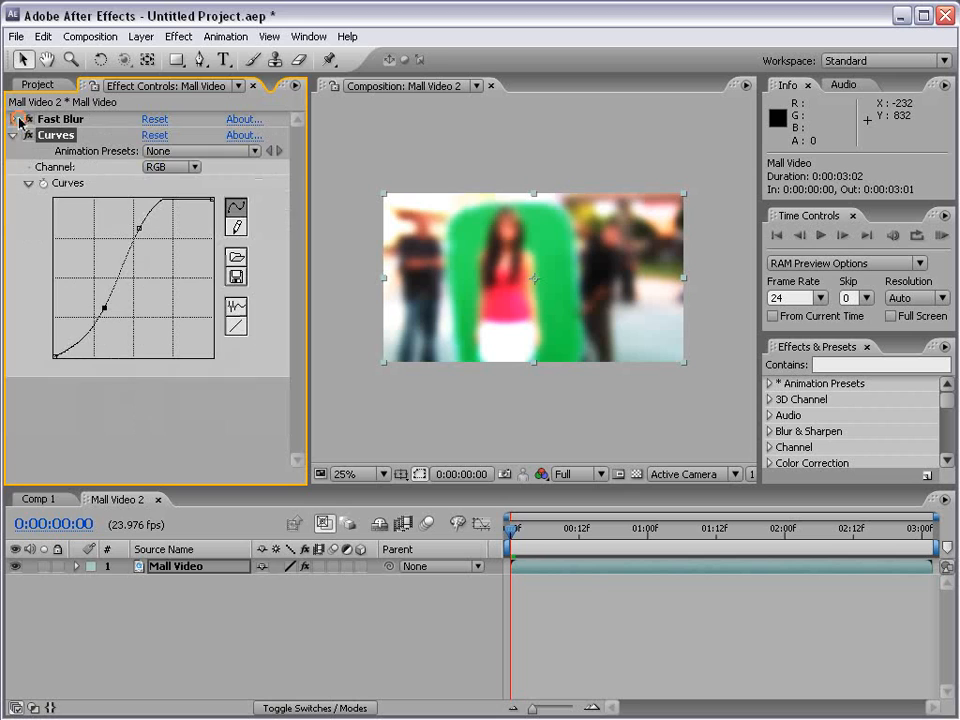
{"action": "left_click_drag", "start_coordinate": [58, 124], "coordinate": [66, 378]}
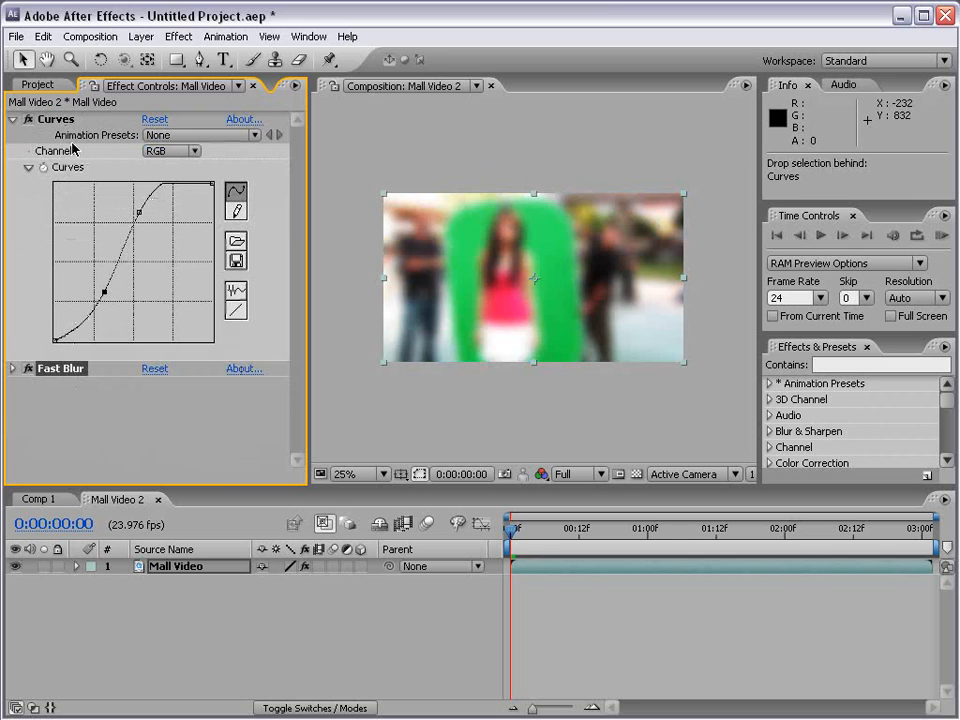
{"action": "left_click", "coordinate": [13, 119]}
{"action": "mouse_move", "coordinate": [56, 120]}
{"action": "left_mouse_down"}
{"action": "mouse_move", "coordinate": [69, 154]}
{"action": "mouse_move", "coordinate": [57, 142]}
{"action": "left_mouse_up"}
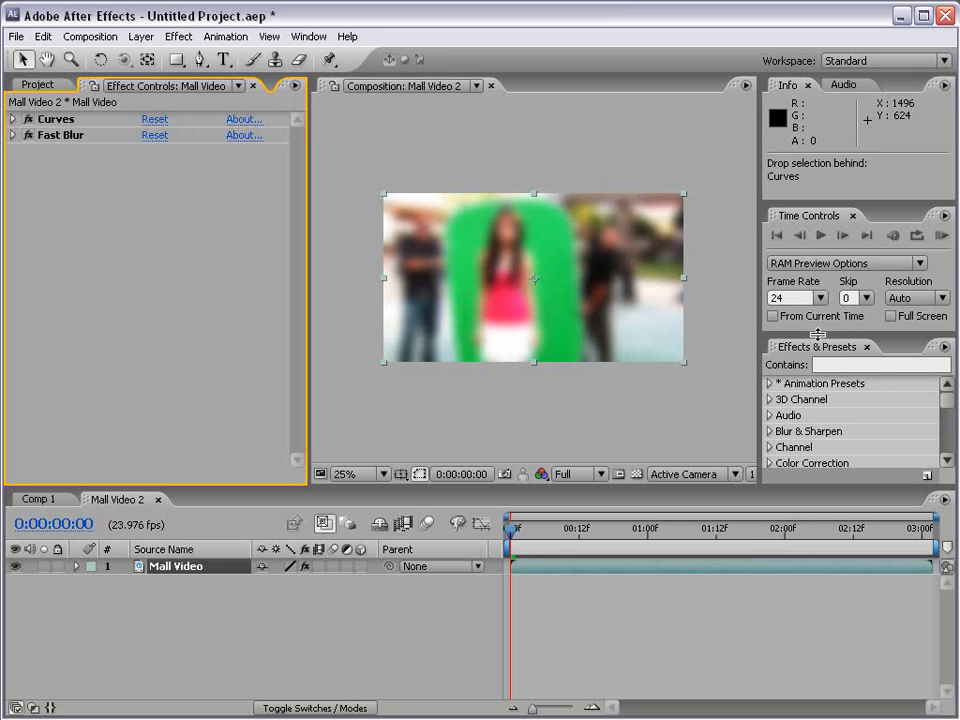
Search the effects for "glow", apply Glow to the Mall Video layer and set its Glow Radius to 181.
{"action": "left_click_drag", "start_coordinate": [818, 334], "coordinate": [815, 256]}
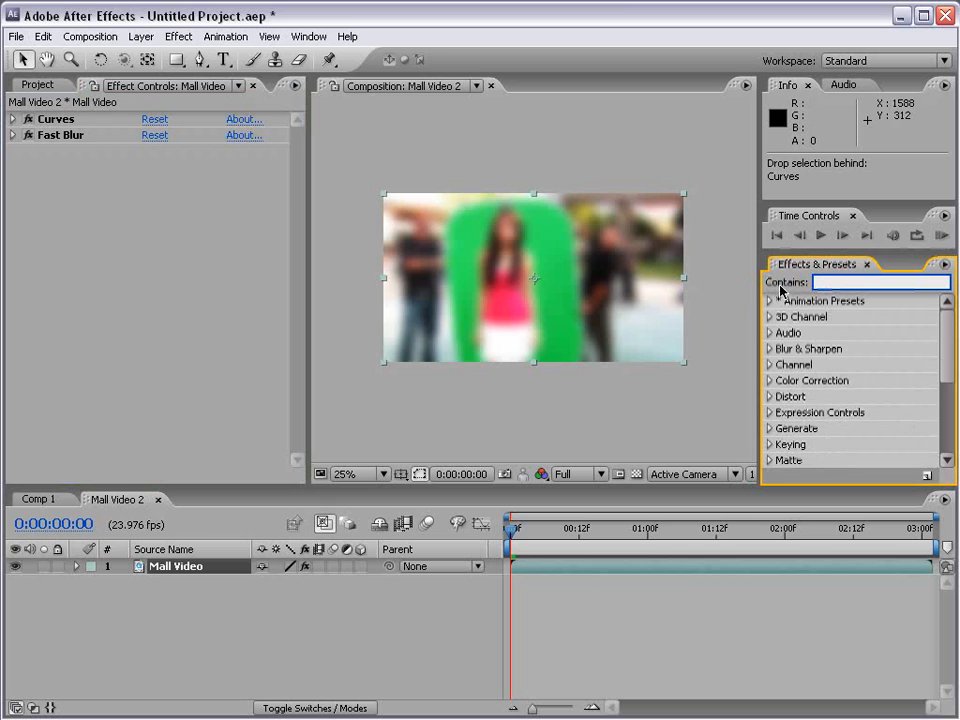
{"action": "left_click", "coordinate": [834, 282]}
{"action": "type", "text": "glow"}
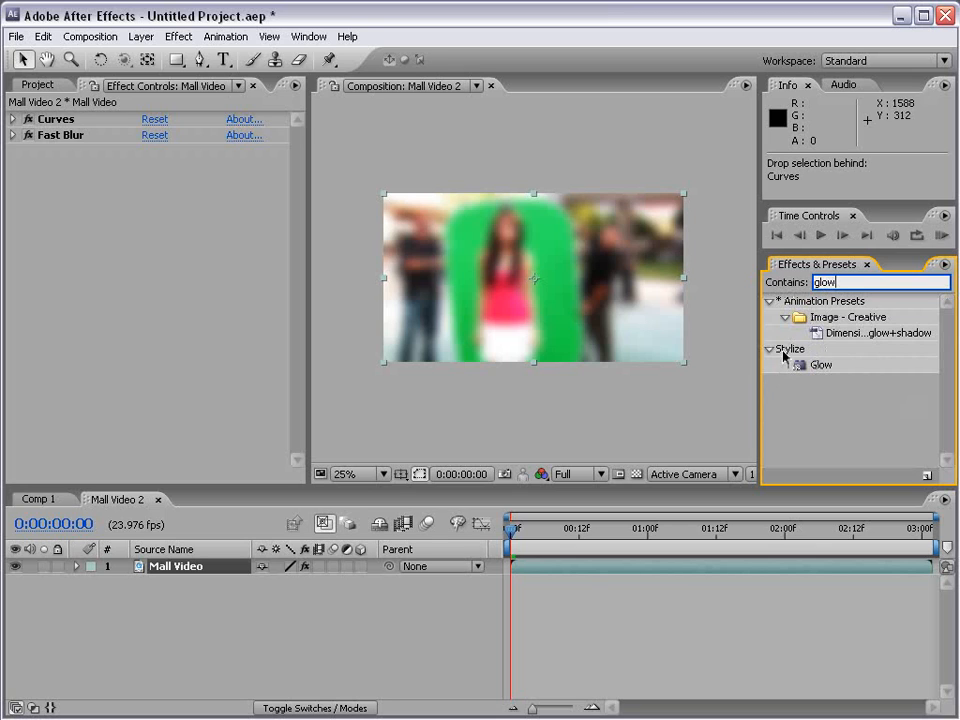
{"action": "left_click", "coordinate": [800, 367]}
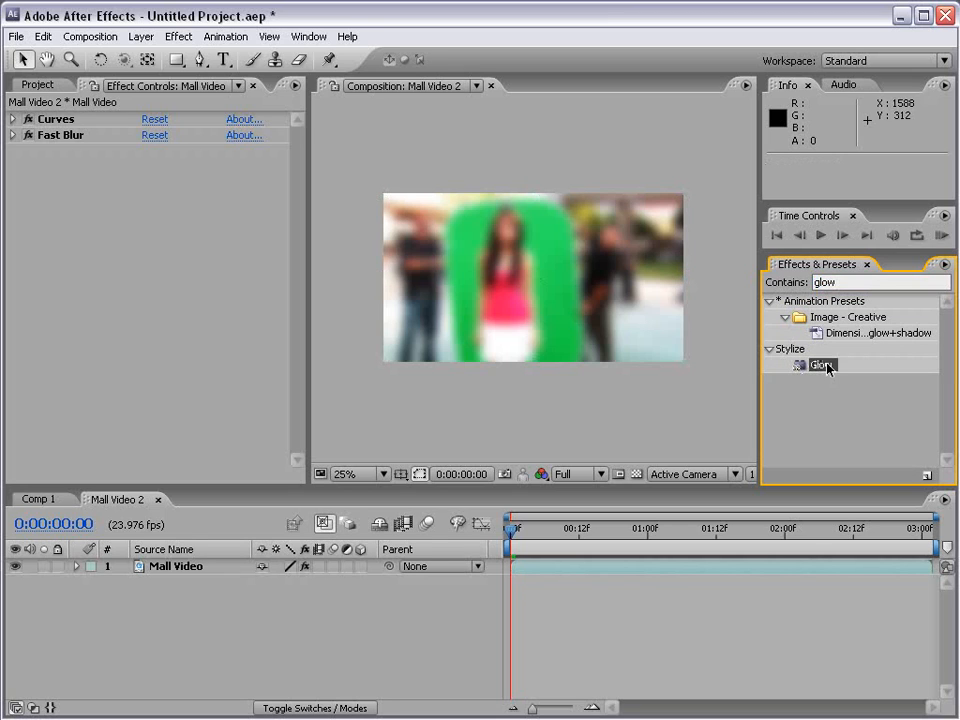
{"action": "left_click_drag", "start_coordinate": [820, 367], "coordinate": [549, 575]}
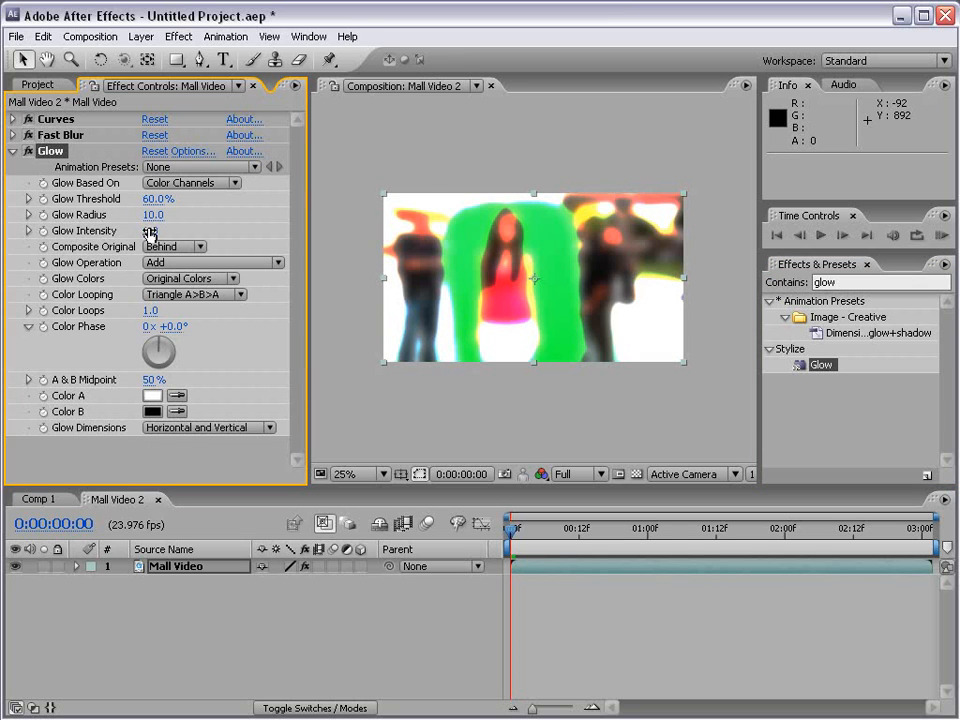
{"action": "left_click_drag", "start_coordinate": [152, 214], "coordinate": [290, 214]}
Disable the Fast Blur and Curves effects on the Mall Video layer.
{"action": "left_click", "coordinate": [28, 135]}
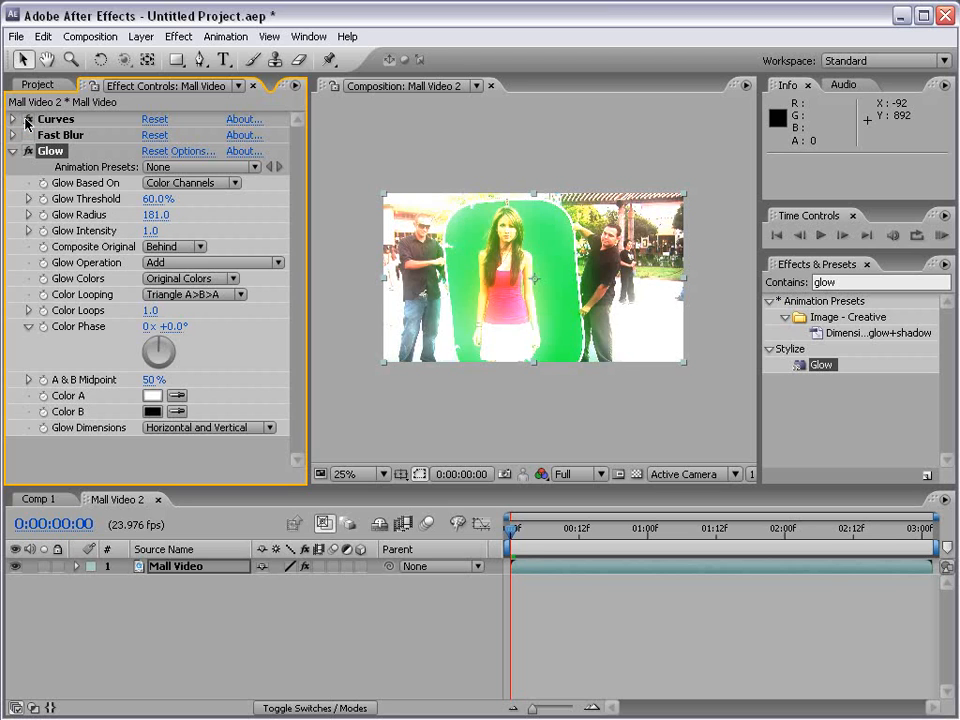
{"action": "left_click", "coordinate": [28, 119]}
{"action": "scroll", "coordinate": [584, 266], "scroll_direction": "up", "scroll_amount": 2}
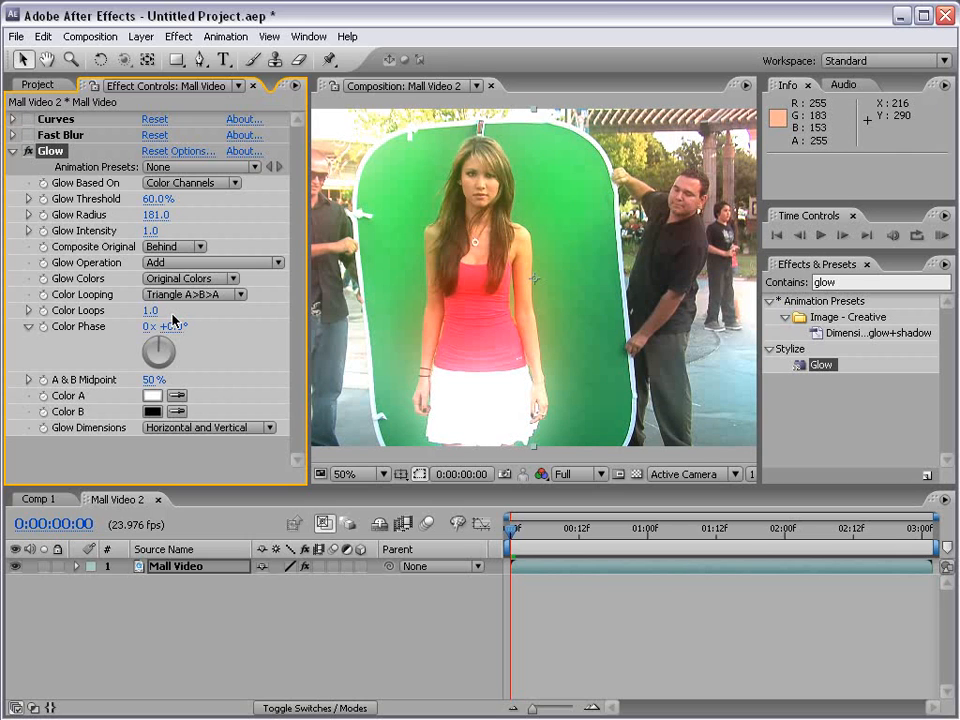
Set the Glow effect's Glow Threshold to 87.1% and its Glow Radius to 80.
{"action": "left_click_drag", "start_coordinate": [152, 199], "coordinate": [170, 199]}
{"action": "key", "text": "ctrl+z"}
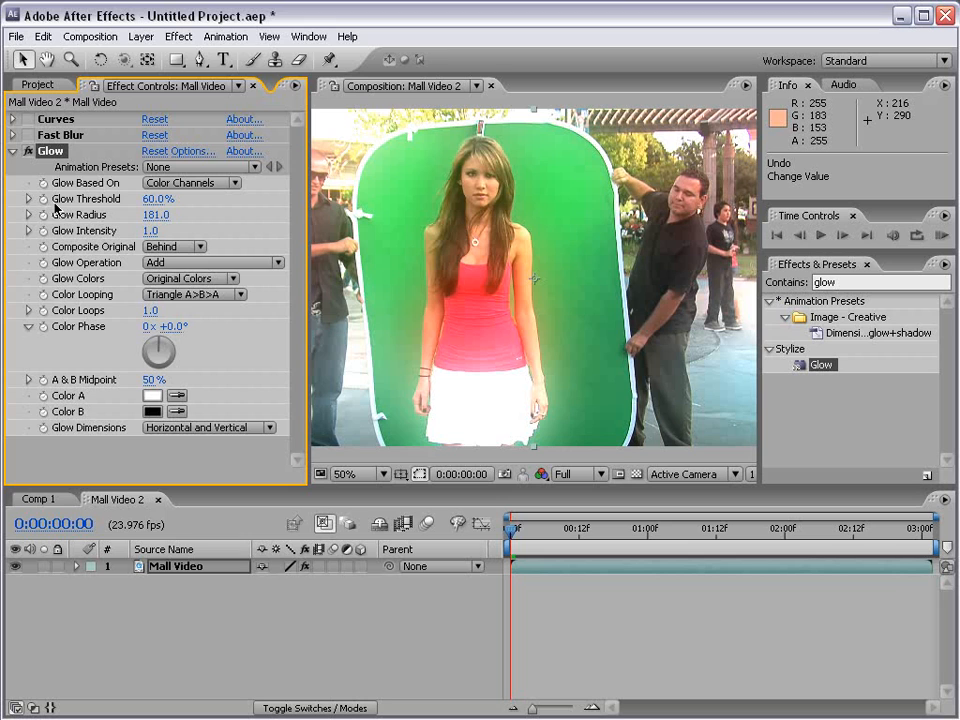
{"action": "left_click_drag", "start_coordinate": [152, 199], "coordinate": [245, 198]}
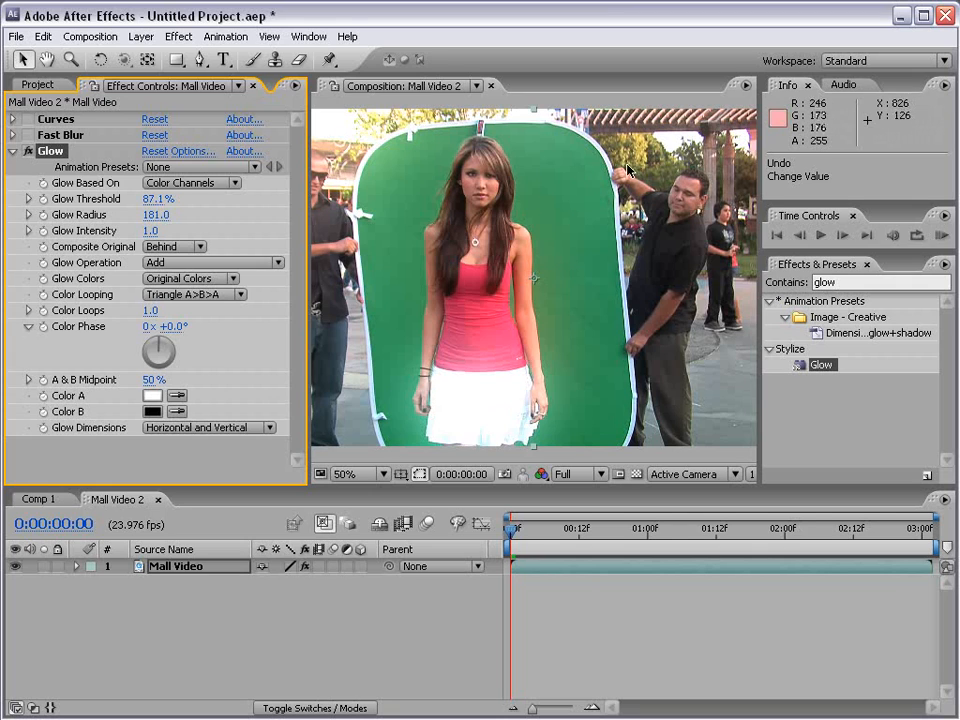
{"action": "left_click_drag", "start_coordinate": [155, 214], "coordinate": [66, 224]}
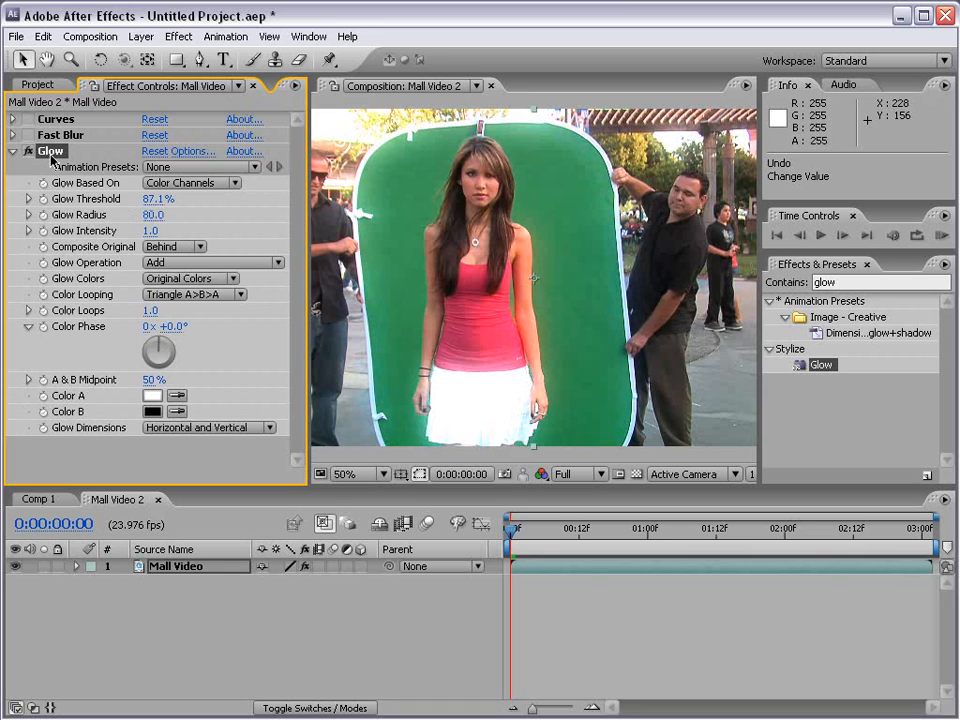
Delete the Glow effect from the Mall Video layer.
{"action": "key", "text": "Delete"}
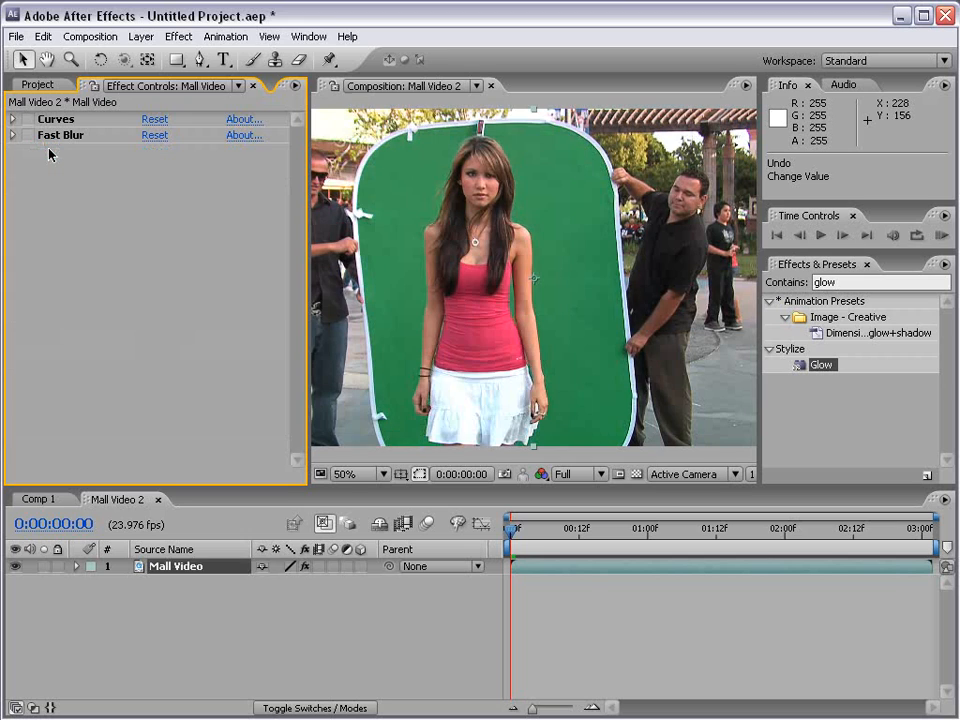
Re-enable the Fast Blur effect on the Mall Video layer and duplicate it.
{"action": "left_click", "coordinate": [56, 135]}
{"action": "left_click", "coordinate": [28, 135]}
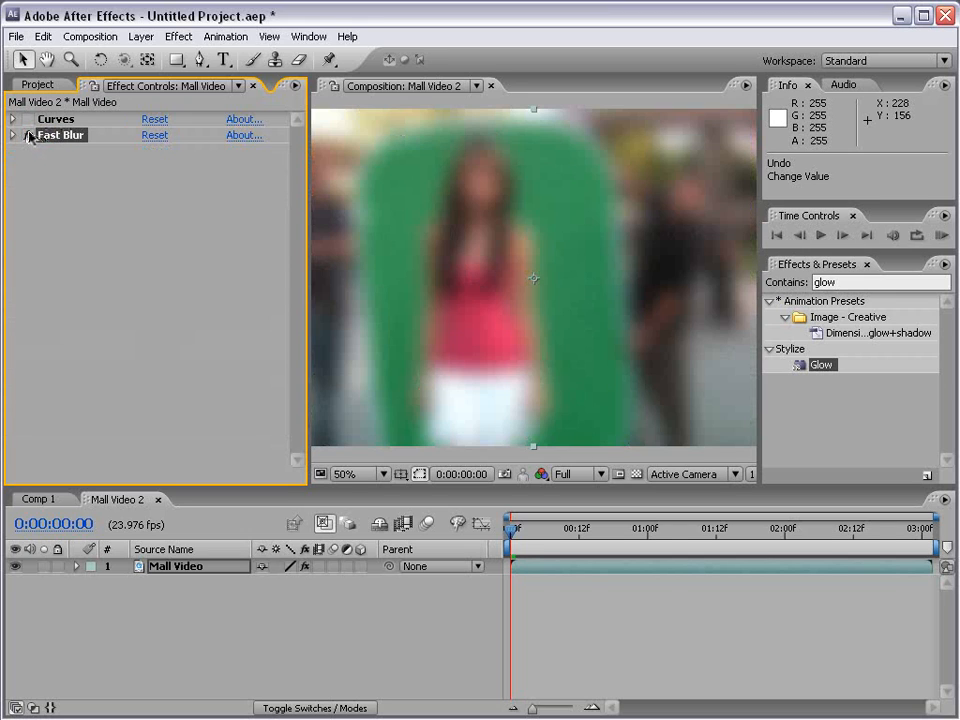
{"action": "left_click", "coordinate": [43, 36]}
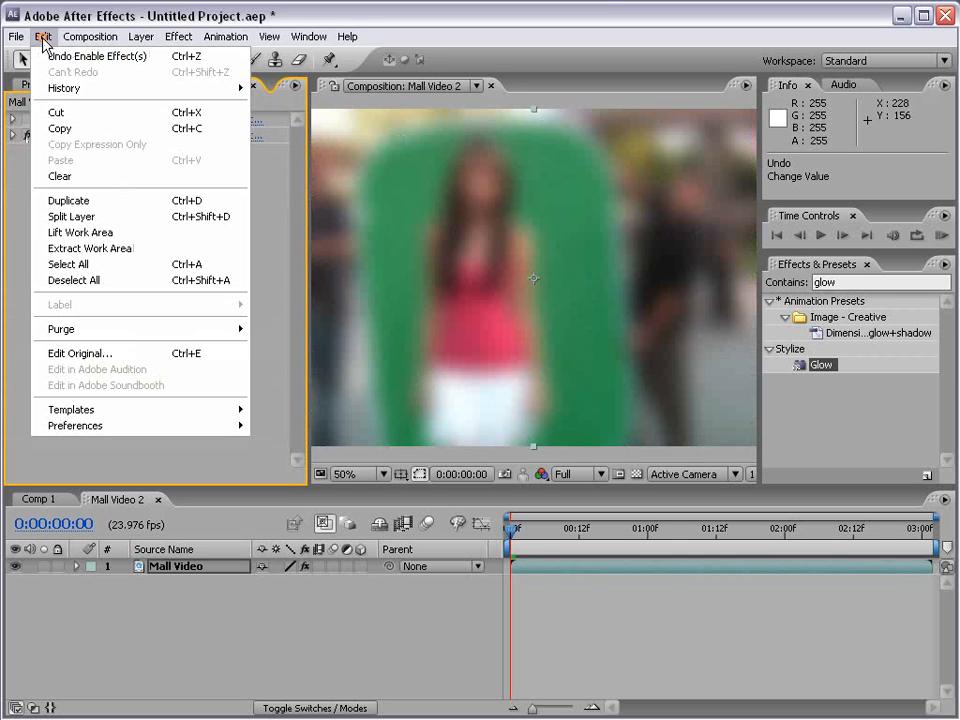
{"action": "left_click", "coordinate": [62, 201]}
{"action": "left_click", "coordinate": [47, 146]}
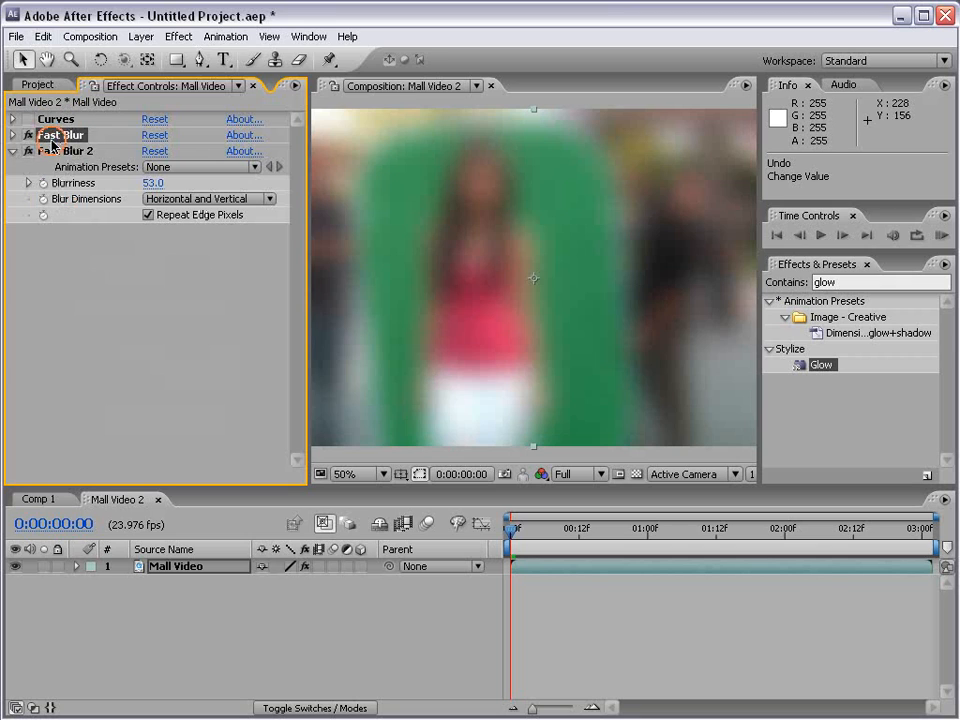
Disable the original Fast Blur and set the duplicate's Blurriness to 42.
{"action": "left_click", "coordinate": [50, 137]}
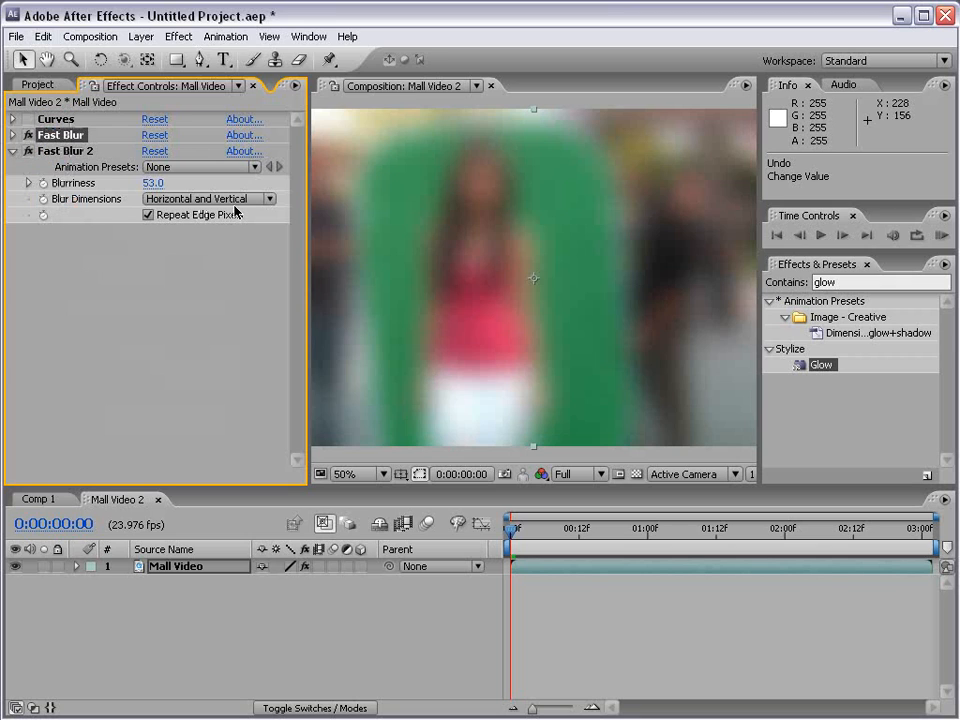
{"action": "left_click", "coordinate": [28, 135]}
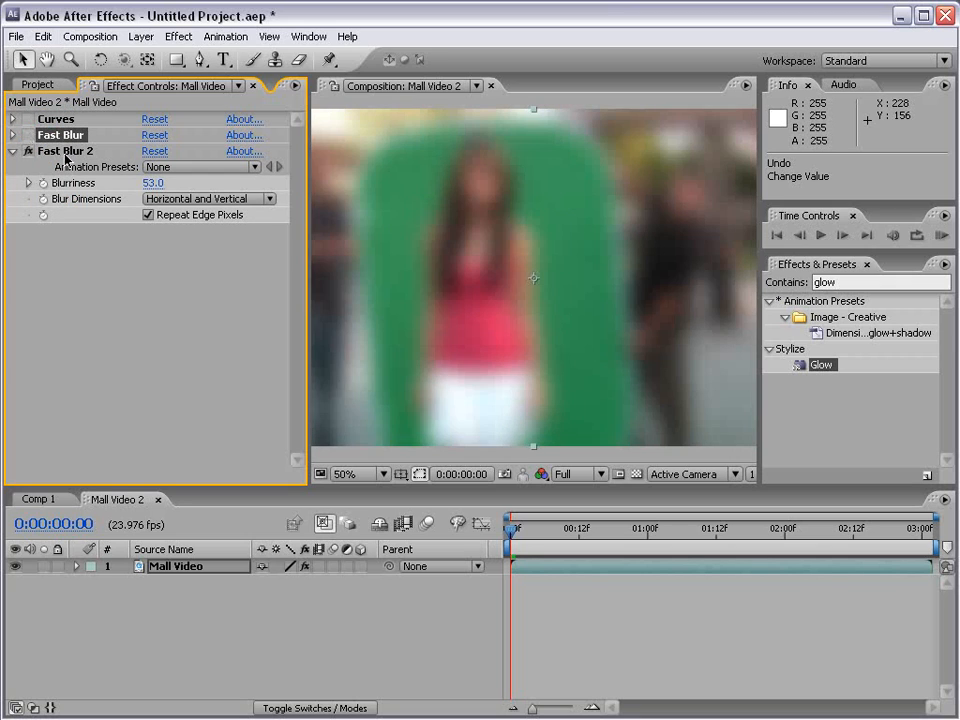
{"action": "mouse_move", "coordinate": [152, 183]}
{"action": "left_mouse_down"}
{"action": "mouse_move", "coordinate": [133, 183]}
{"action": "mouse_move", "coordinate": [141, 183]}
{"action": "left_mouse_up"}
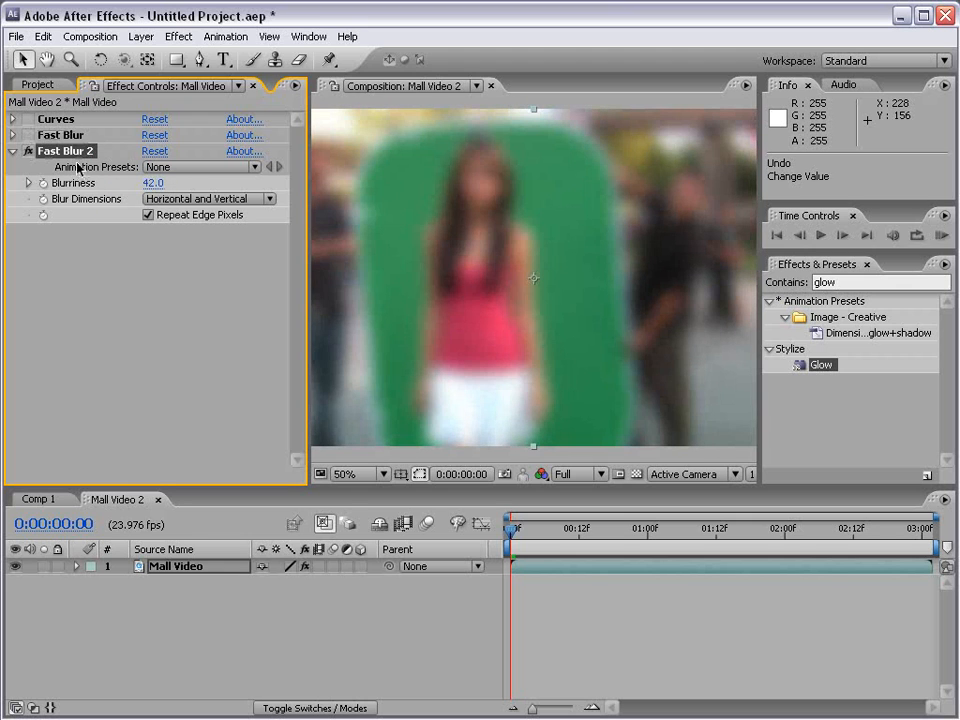
Delete the duplicated Fast Blur, the original Fast Blur and the Curves effect from the Mall Video layer.
{"action": "key", "text": "Delete"}
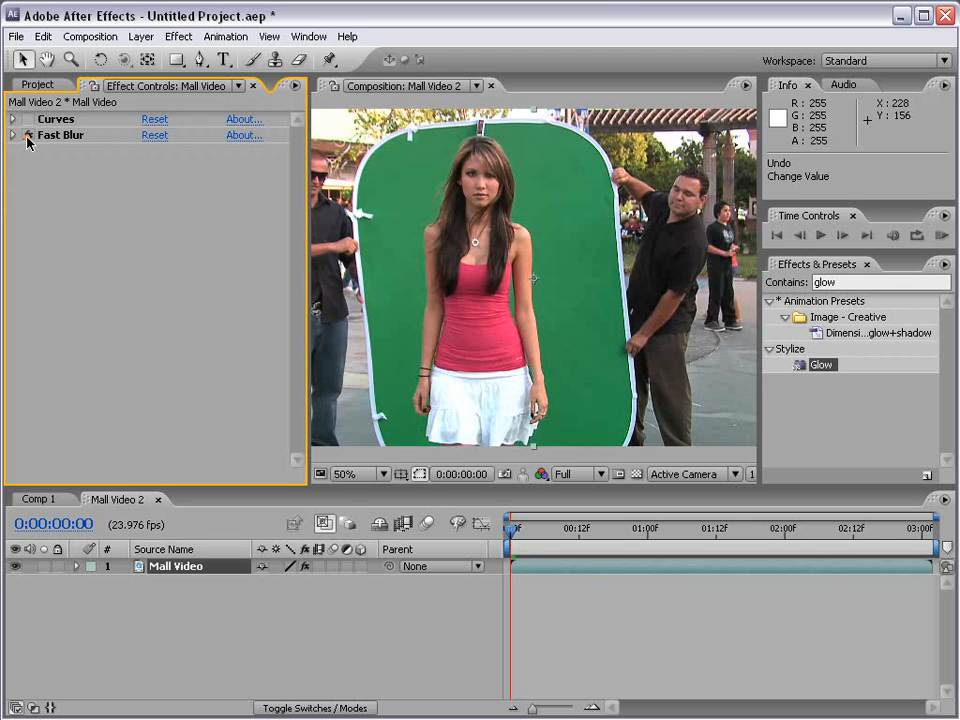
{"action": "left_click", "coordinate": [28, 135]}
{"action": "left_click", "coordinate": [28, 136]}
{"action": "left_click", "coordinate": [55, 135]}
{"action": "left_click", "coordinate": [56, 120], "text": "shift"}
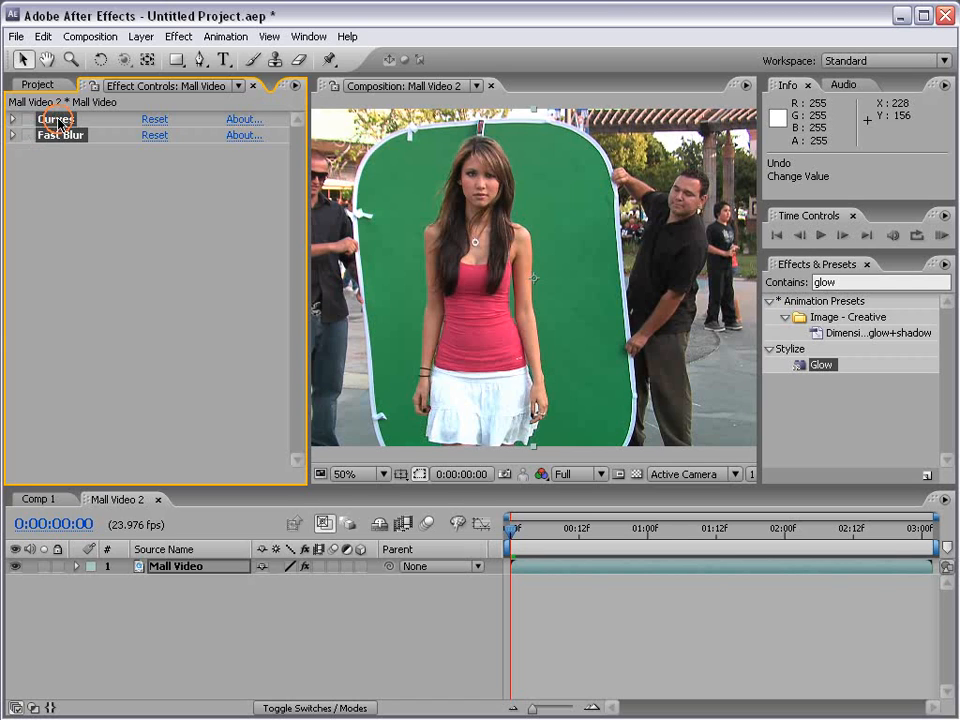
{"action": "key", "text": "Delete"}
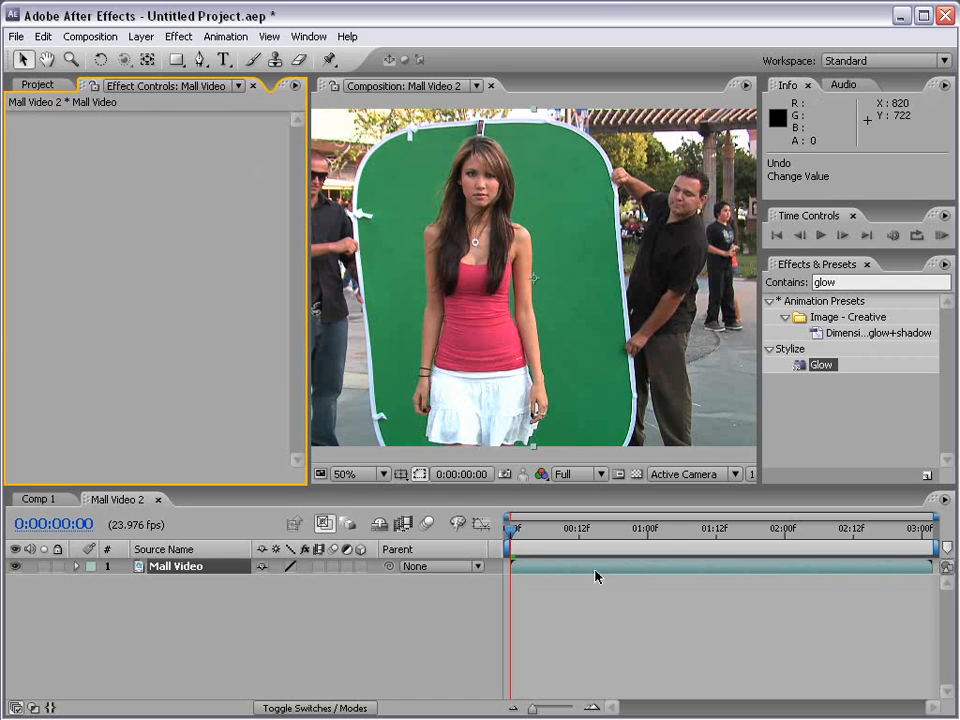
Apply the Ramp effect to the Mall Video layer, with its start at 382, 230 and its end at 744, 652.
{"action": "left_click", "coordinate": [552, 570]}
{"action": "left_click", "coordinate": [176, 37]}
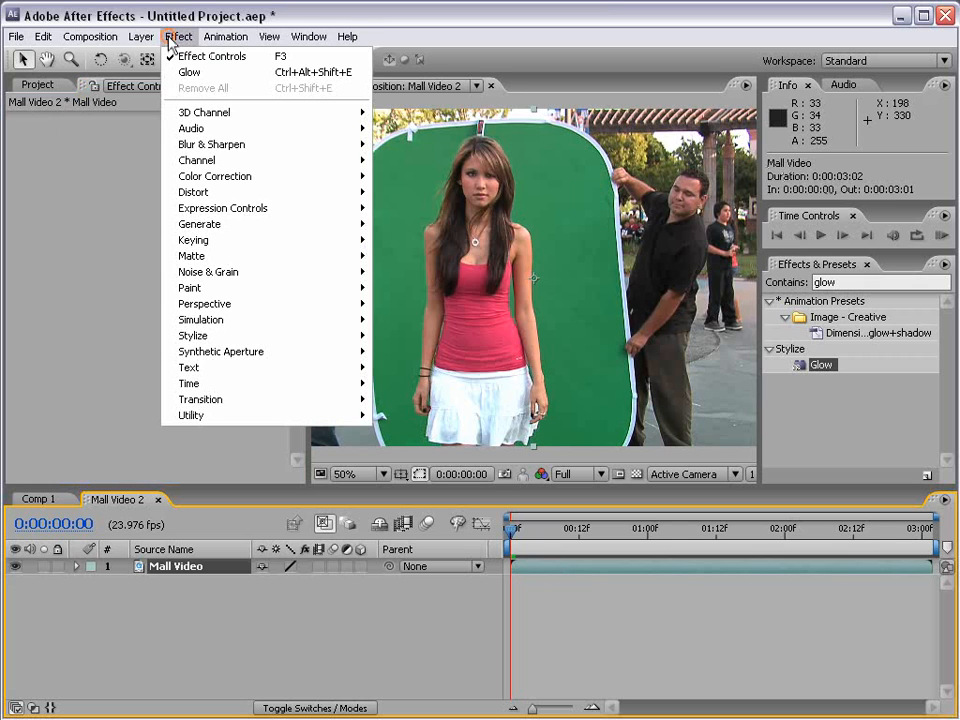
{"action": "mouse_move", "coordinate": [213, 228]}
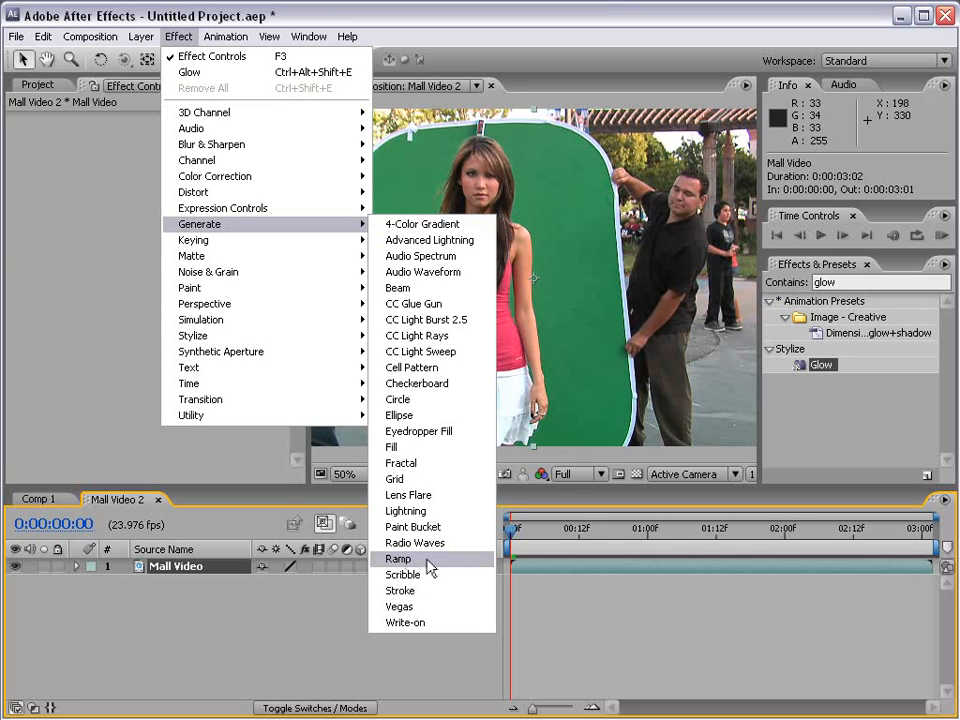
{"action": "left_click", "coordinate": [398, 559]}
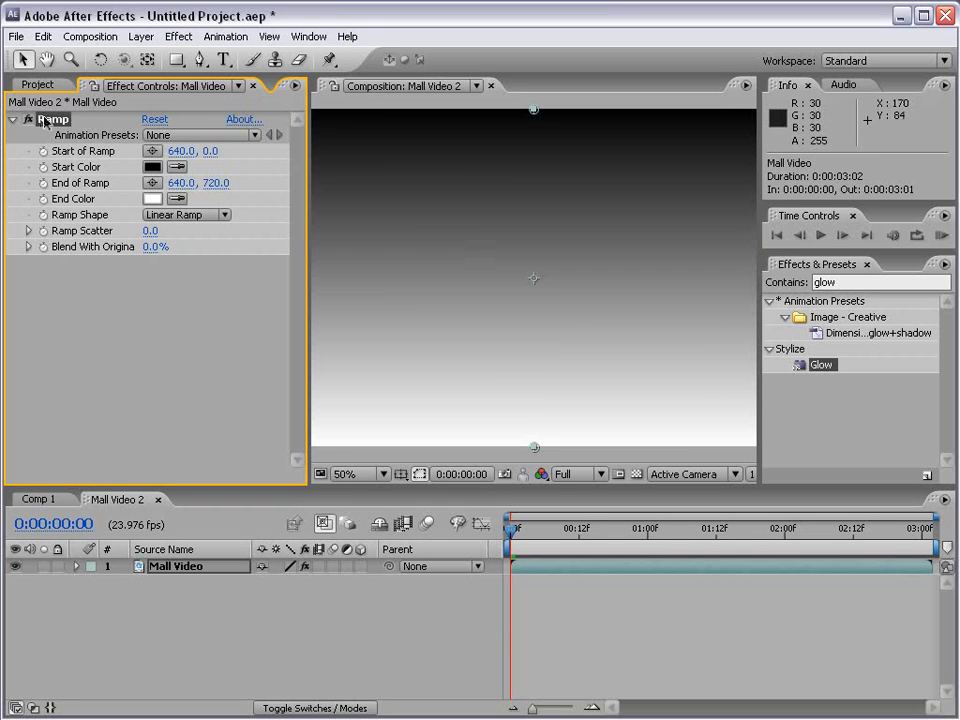
{"action": "left_click_drag", "start_coordinate": [534, 109], "coordinate": [422, 231]}
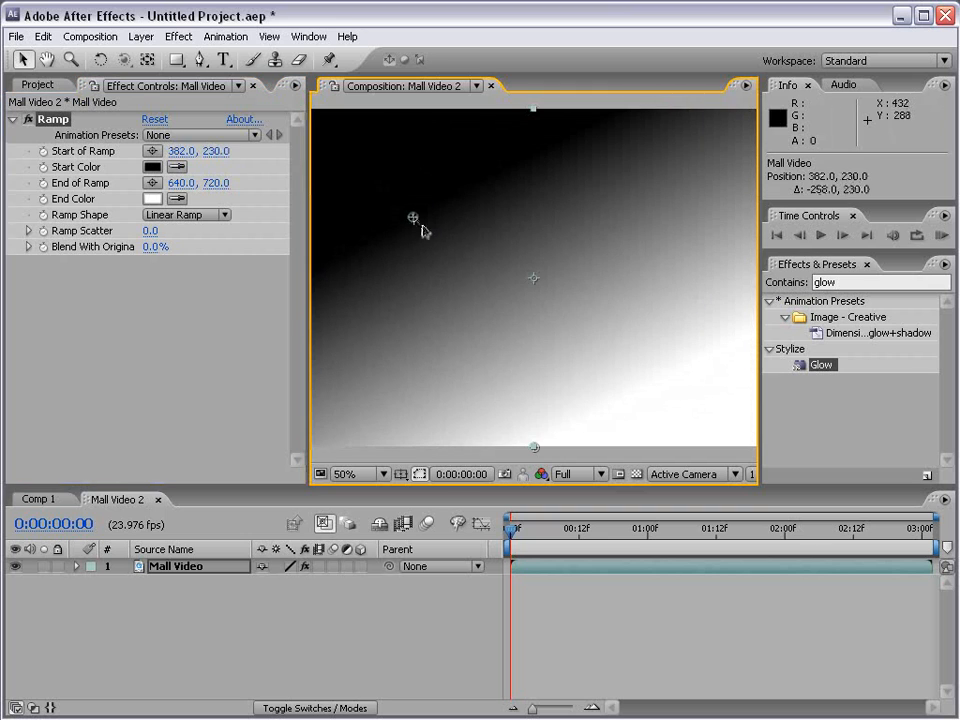
{"action": "left_click_drag", "start_coordinate": [534, 447], "coordinate": [585, 414]}
Set the Ramp effect's Start Color to bright red.
{"action": "left_click", "coordinate": [153, 168]}
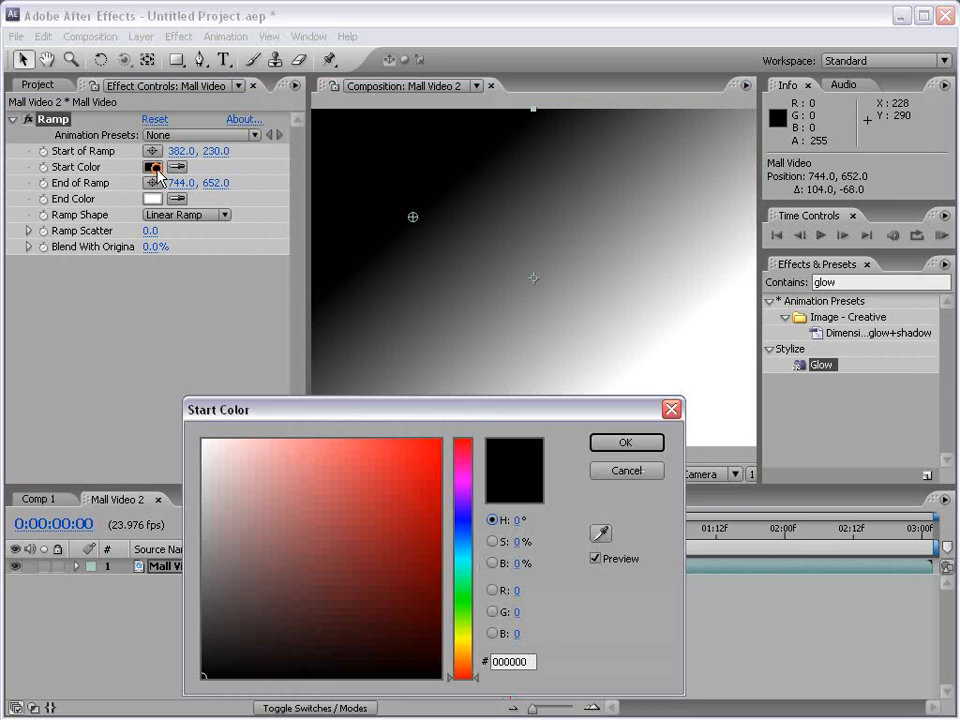
{"action": "left_click_drag", "start_coordinate": [334, 531], "coordinate": [497, 439]}
{"action": "left_click", "coordinate": [622, 443]}
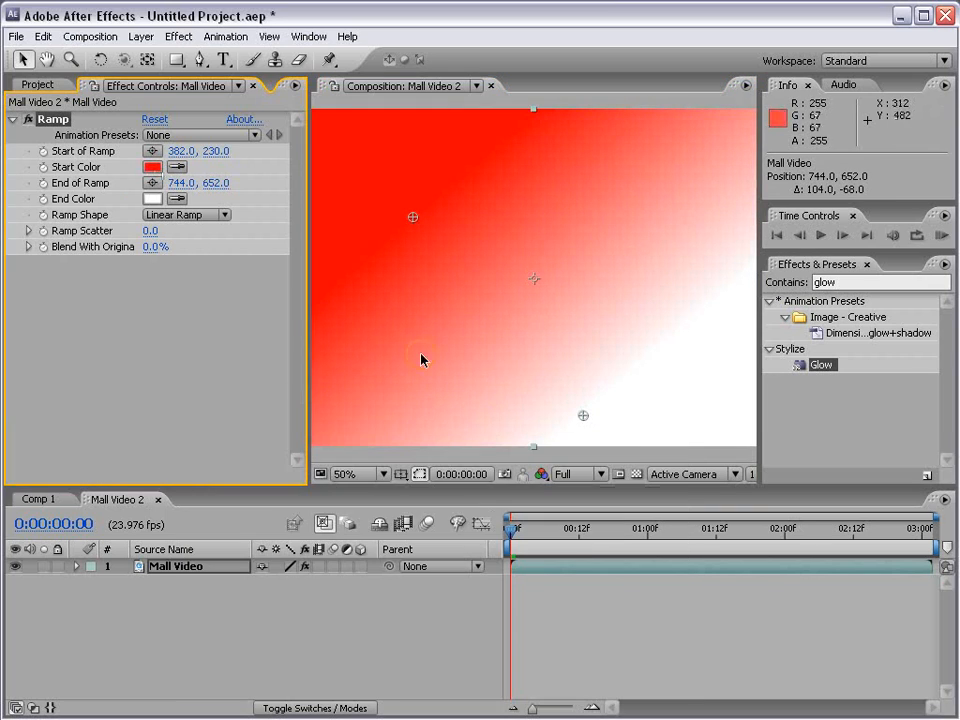
Change the ramp to a Radial Ramp starting at 574, 338, and delete the Ramp effect.
{"action": "left_click", "coordinate": [198, 216]}
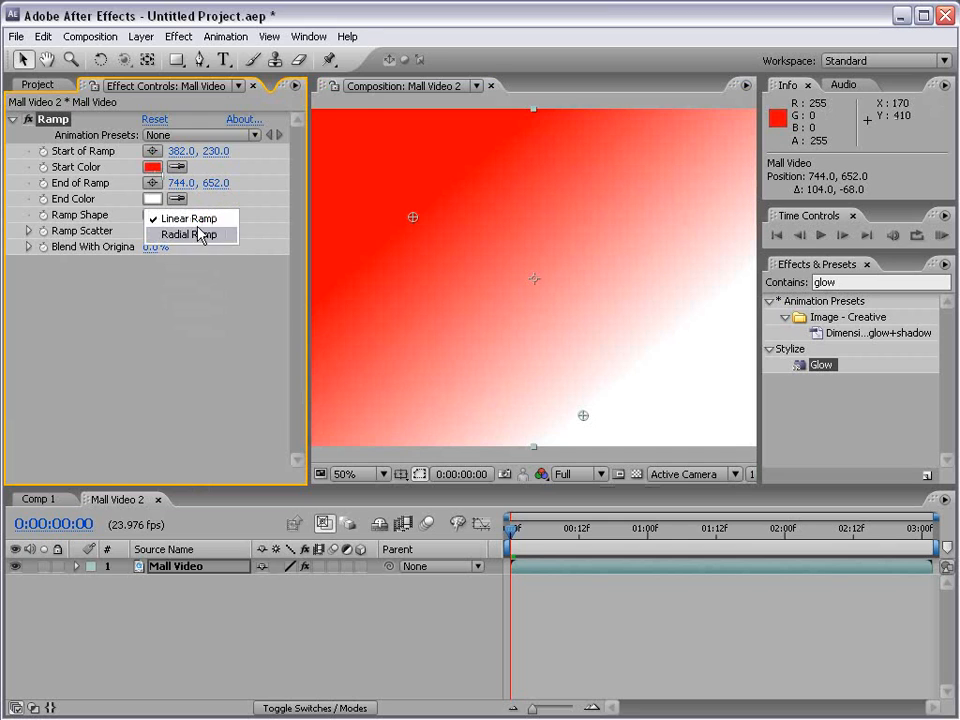
{"action": "left_click", "coordinate": [199, 234]}
{"action": "left_click_drag", "start_coordinate": [437, 238], "coordinate": [506, 274]}
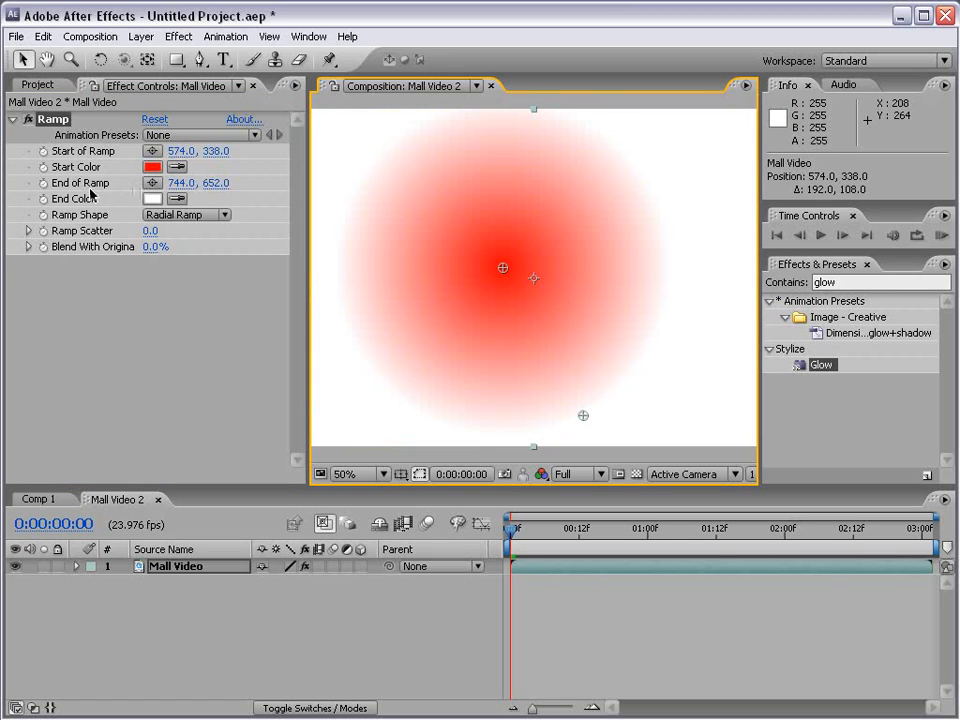
{"action": "key", "text": "Delete"}
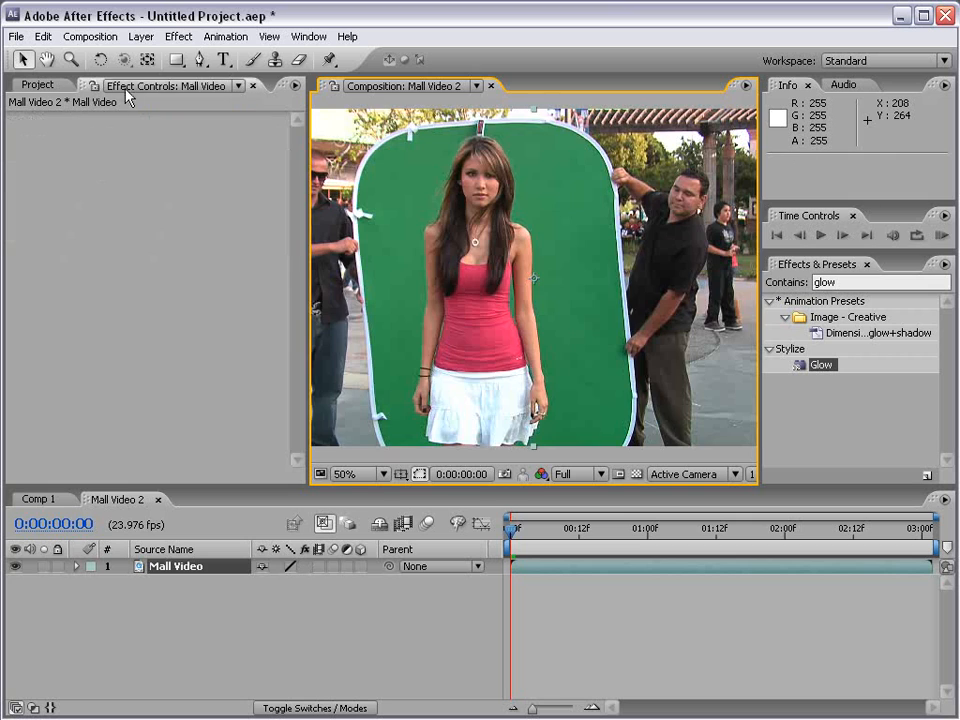
Apply a Lens Flare with its Flare Center at 742, 288 to the Mall Video layer, and remove it.
{"action": "left_click", "coordinate": [178, 36]}
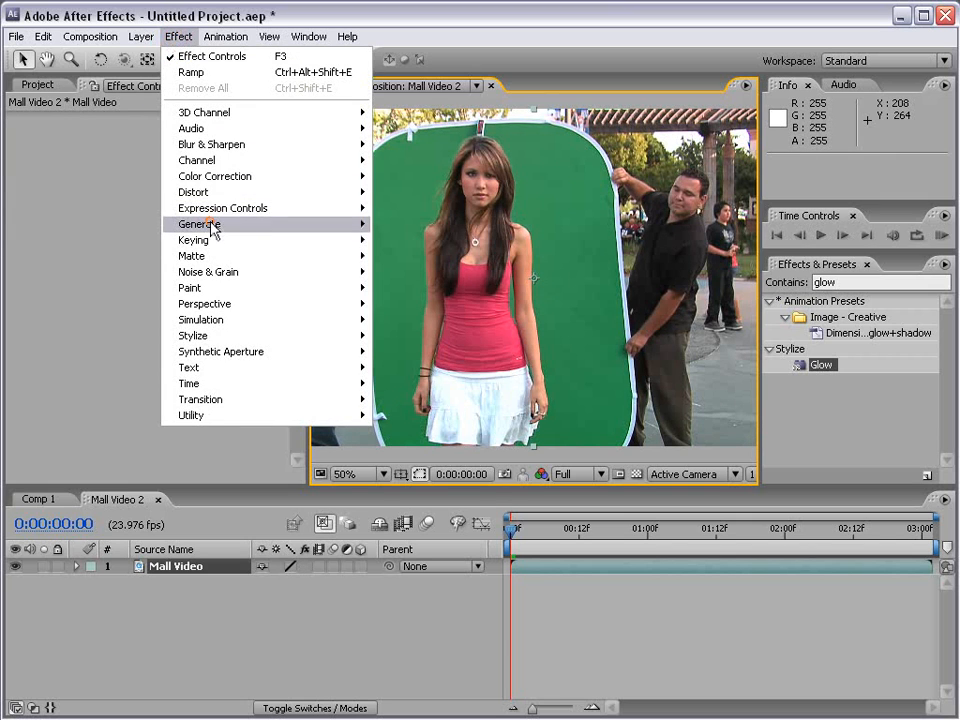
{"action": "mouse_move", "coordinate": [214, 224]}
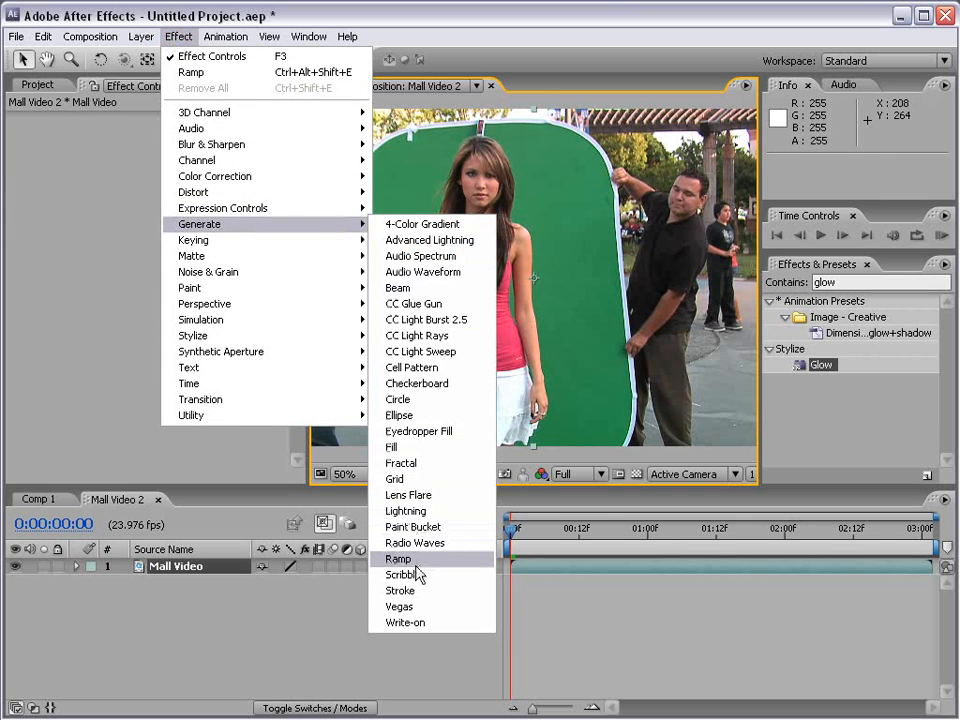
{"action": "left_click", "coordinate": [461, 500]}
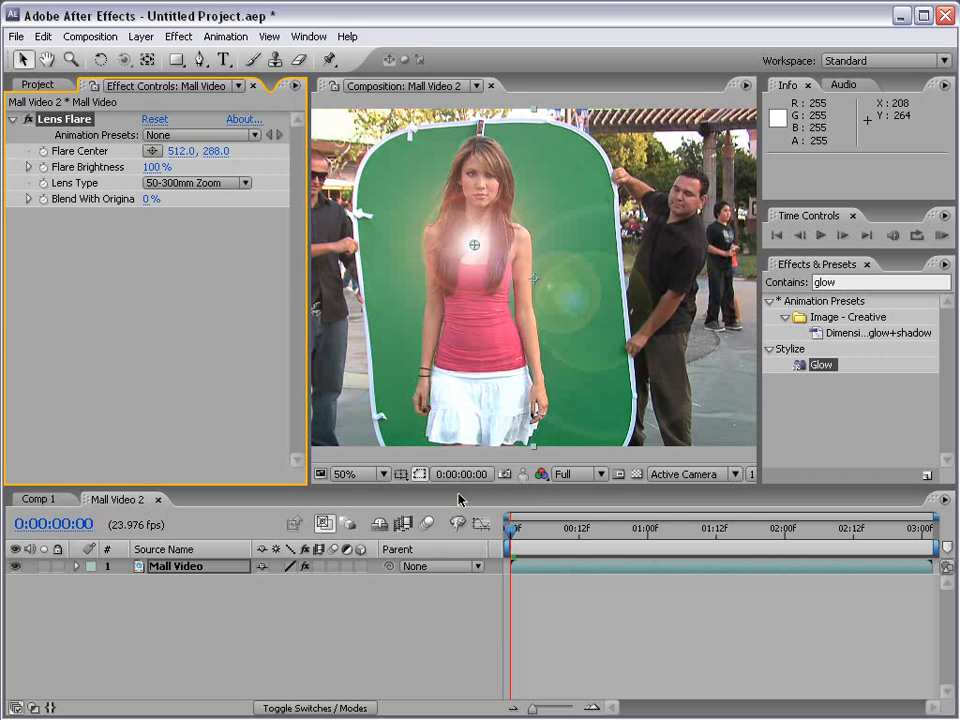
{"action": "left_click_drag", "start_coordinate": [476, 251], "coordinate": [583, 248]}
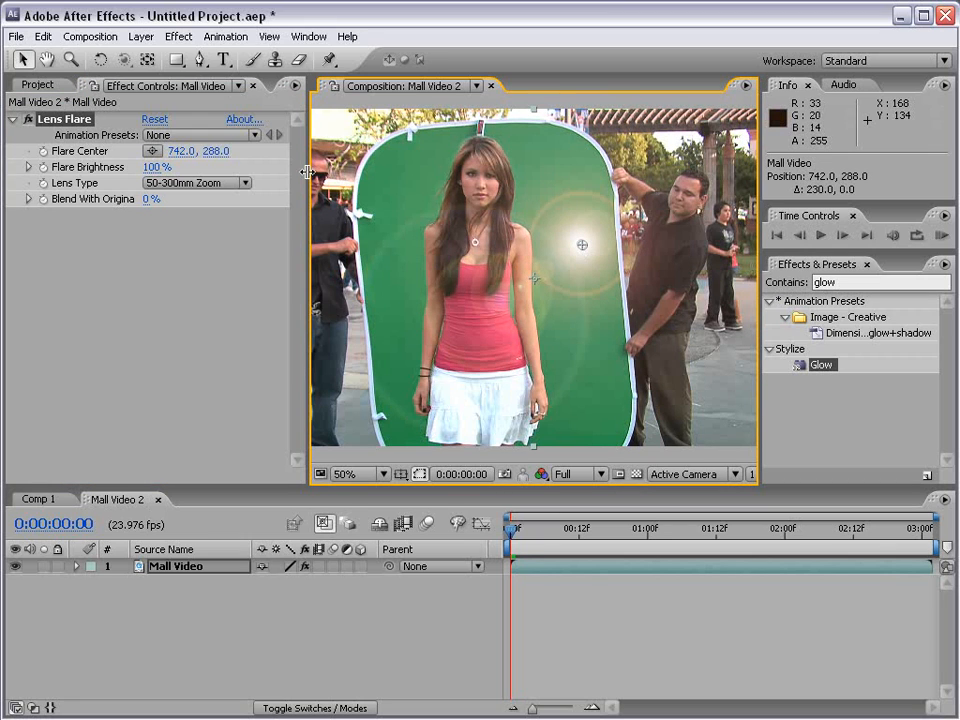
{"action": "key", "text": "ctrl+shift+e"}
Apply the Hue/Saturation color correction effect to the Mall Video layer and enable Colorize.
{"action": "left_click", "coordinate": [180, 37]}
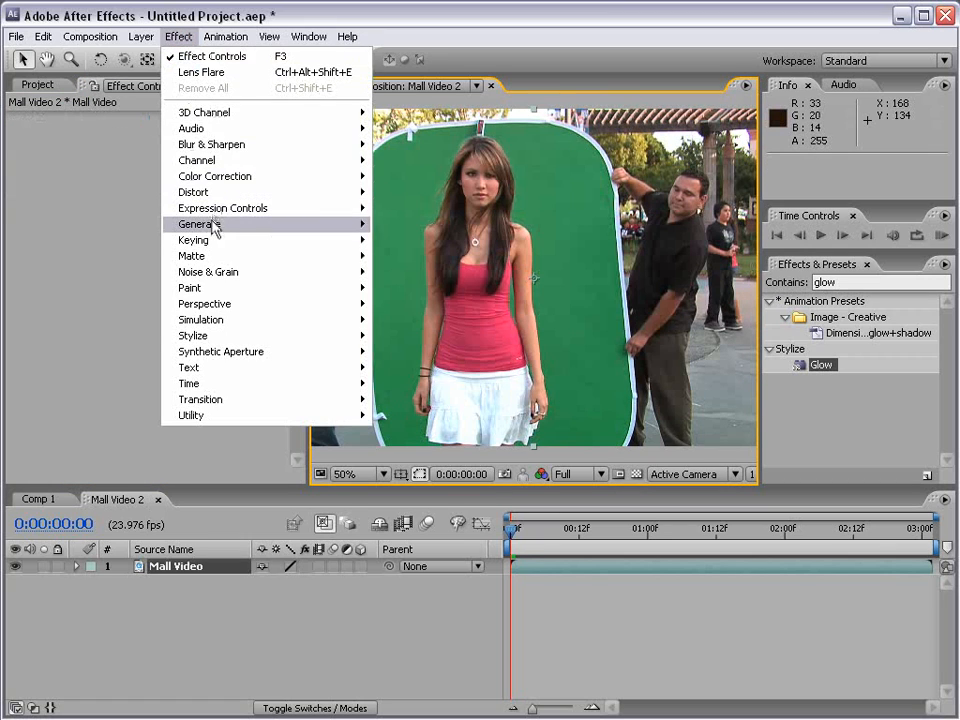
{"action": "mouse_move", "coordinate": [300, 224]}
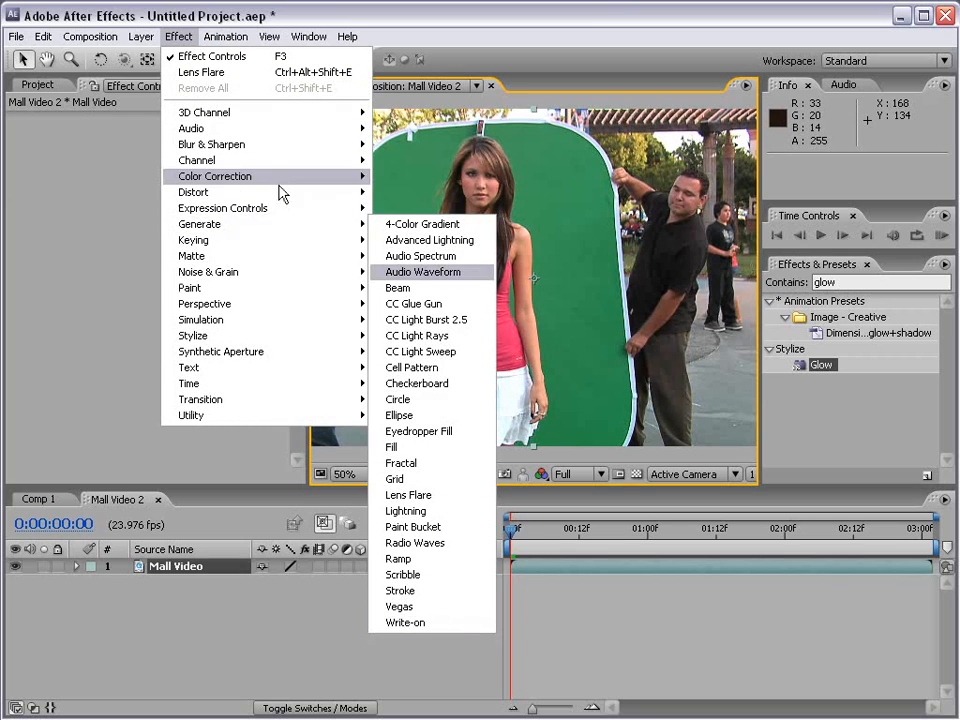
{"action": "mouse_move", "coordinate": [271, 186]}
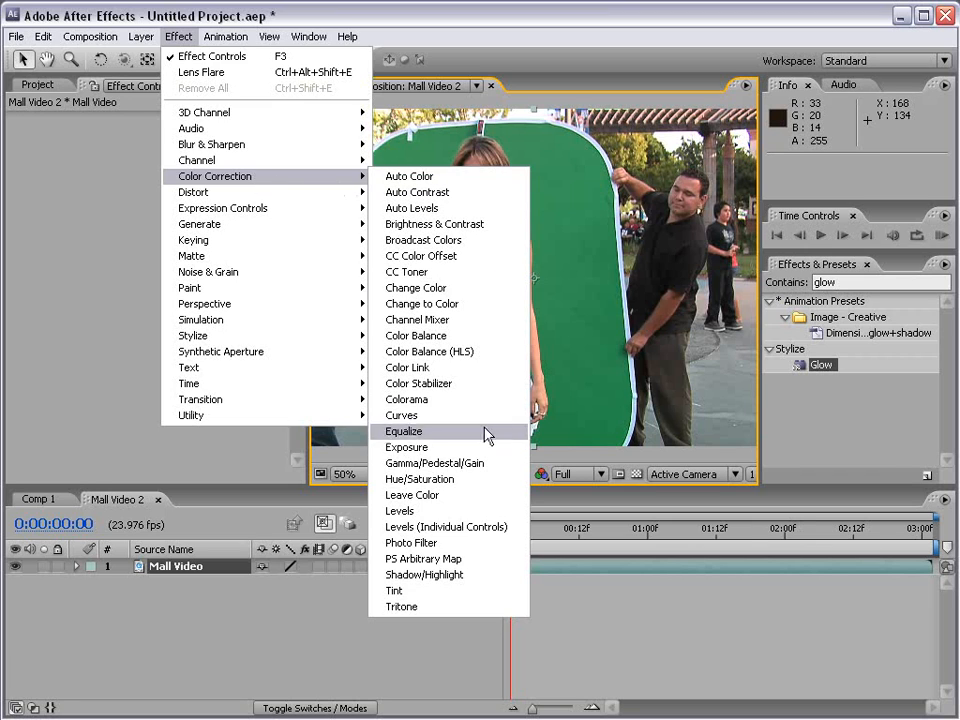
{"action": "left_click", "coordinate": [463, 484]}
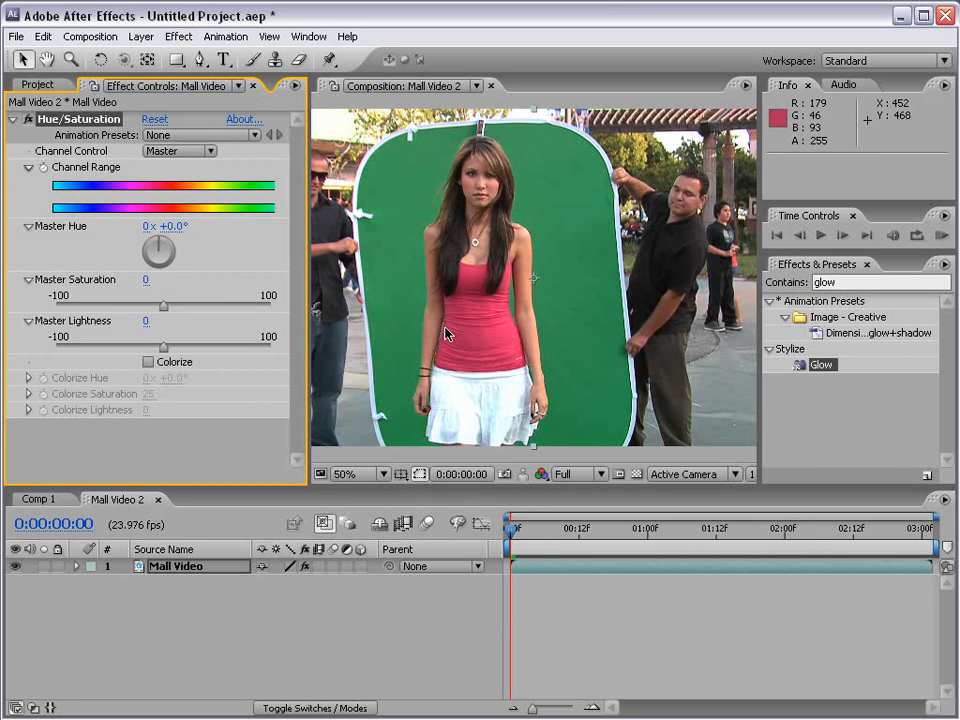
{"action": "left_click", "coordinate": [148, 362]}
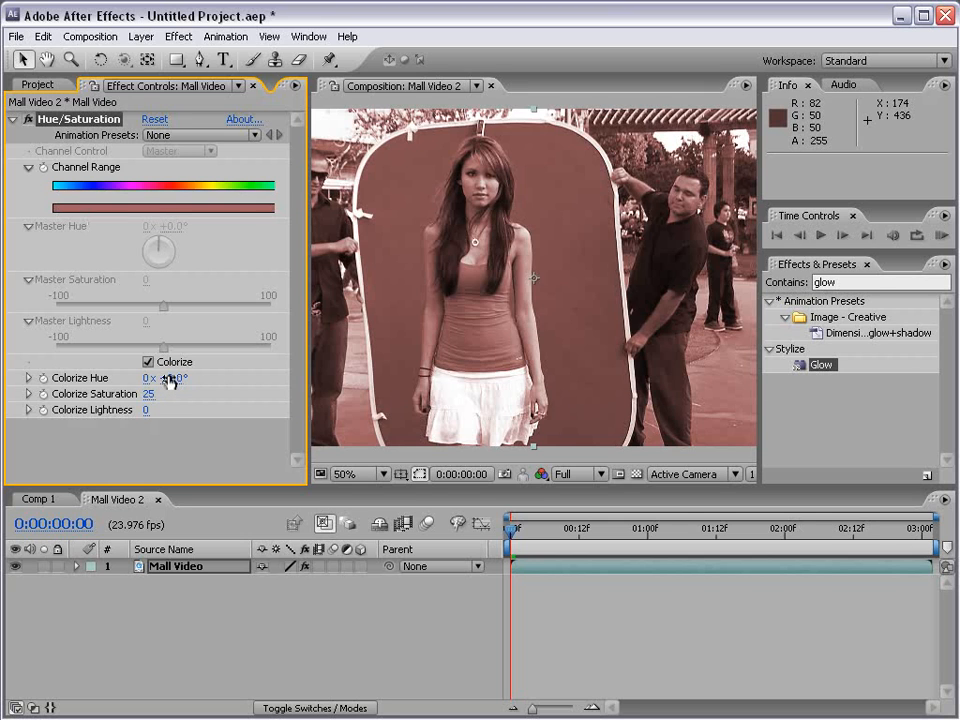
Set the Hue/Saturation effect's Colorize Hue to -102° and its Colorize Saturation to 54.
{"action": "left_click_drag", "start_coordinate": [177, 377], "coordinate": [70, 378]}
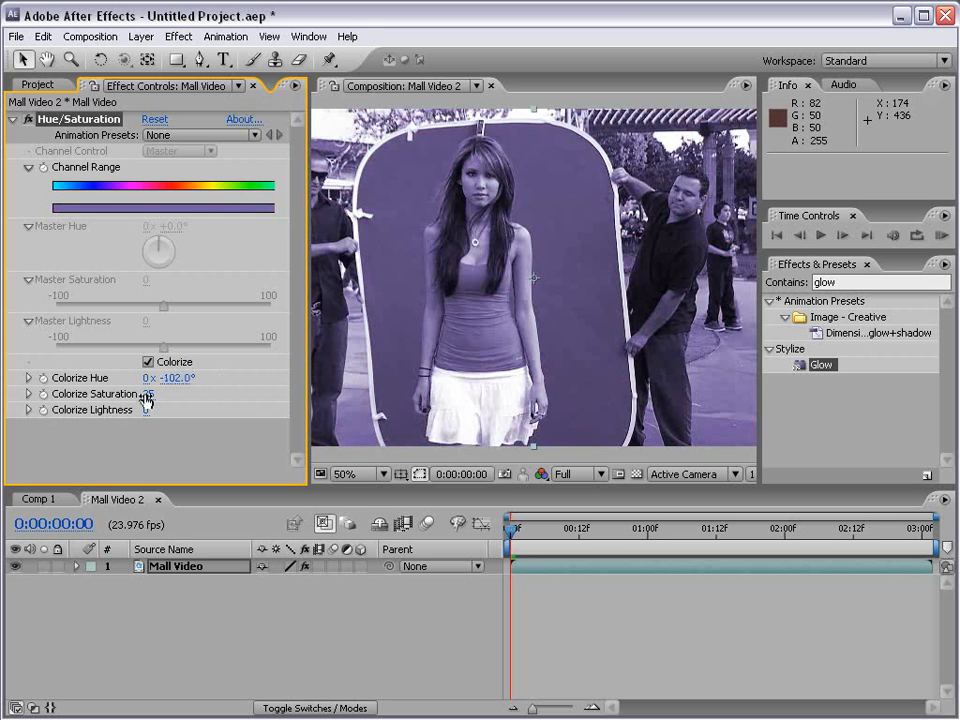
{"action": "left_click_drag", "start_coordinate": [146, 394], "coordinate": [185, 390]}
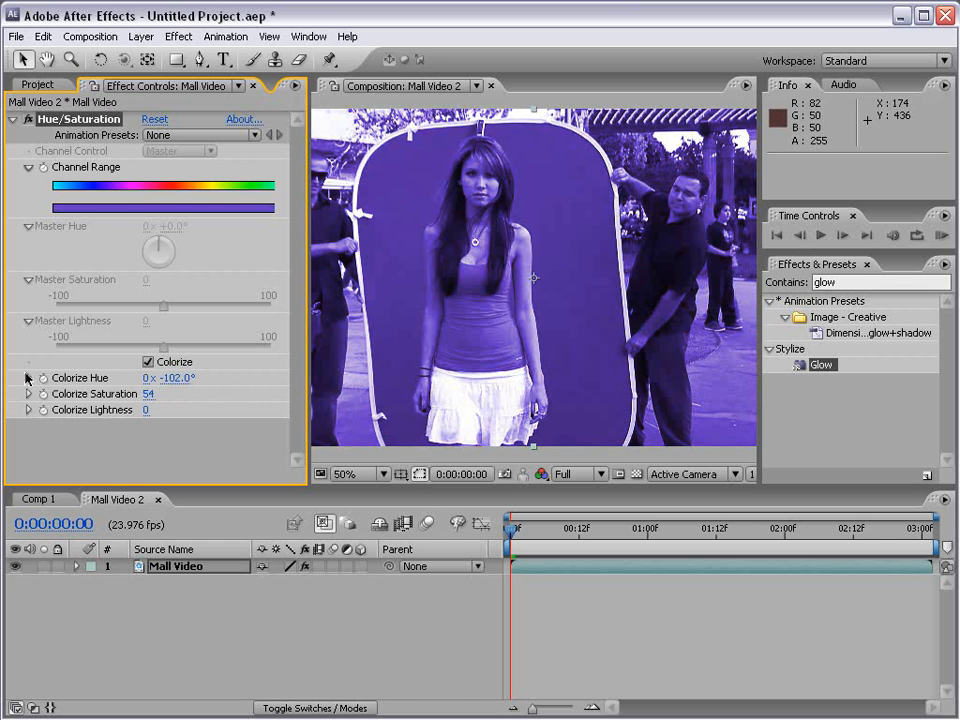
Give the footage a sepia tint by setting Colorize Hue to +43° and Colorize Saturation to 15.
{"action": "left_click", "coordinate": [28, 378]}
{"action": "left_click_drag", "start_coordinate": [180, 376], "coordinate": [305, 372]}
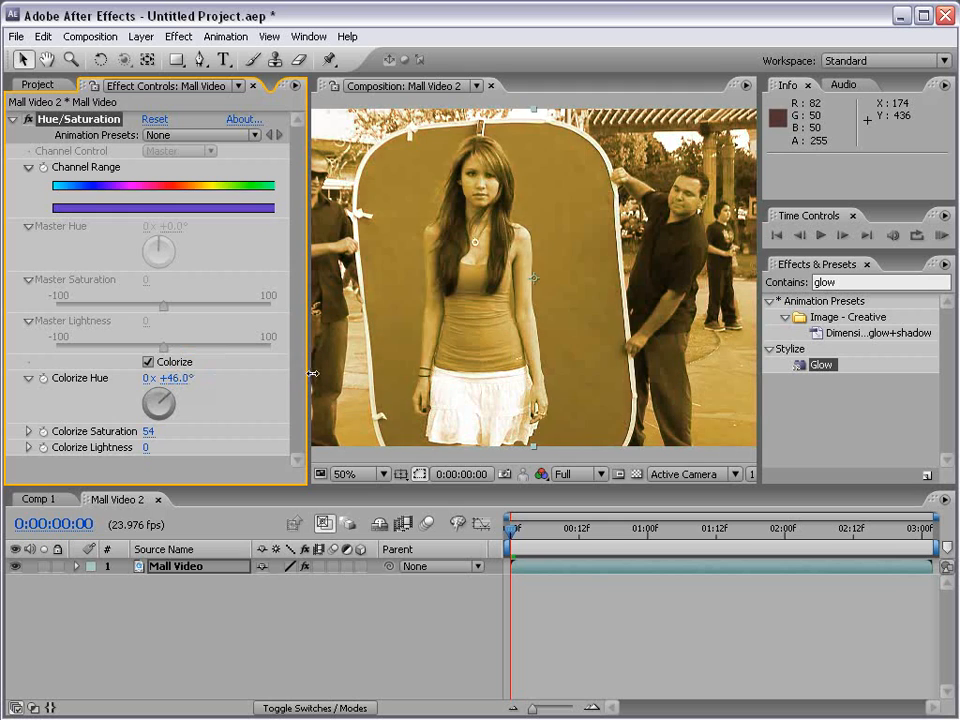
{"action": "left_click_drag", "start_coordinate": [150, 431], "coordinate": [115, 428]}
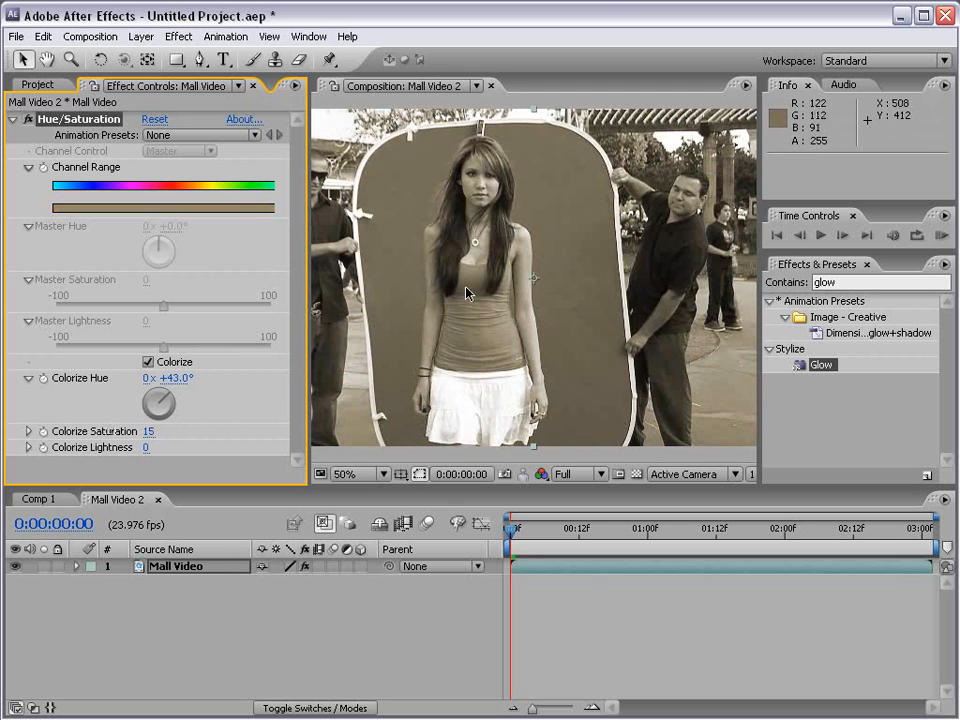
Apply Glow to the Mall Video layer, with a Glow Threshold of 89.8% and a Glow Radius of 101.
{"action": "left_click_drag", "start_coordinate": [822, 368], "coordinate": [719, 352]}
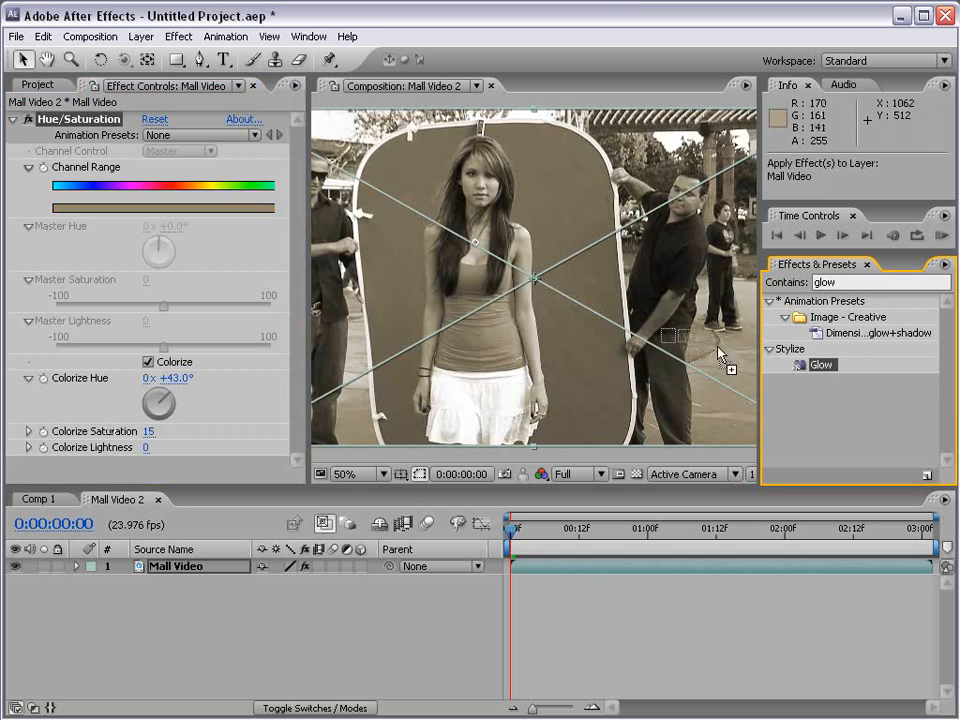
{"action": "left_click_drag", "start_coordinate": [540, 296], "coordinate": [541, 296]}
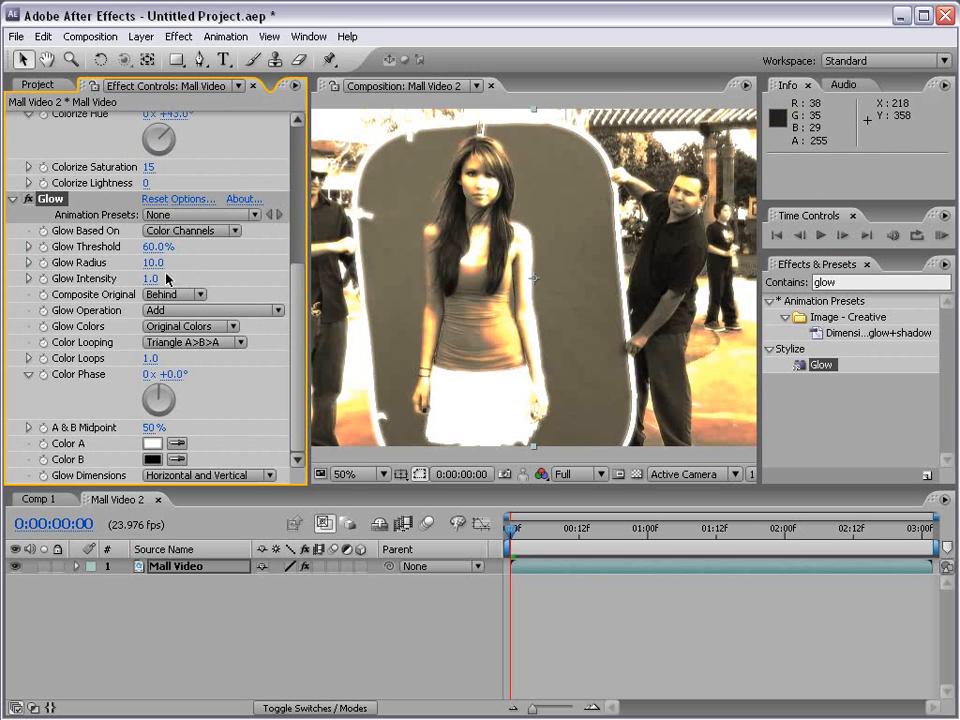
{"action": "left_click_drag", "start_coordinate": [156, 246], "coordinate": [214, 242]}
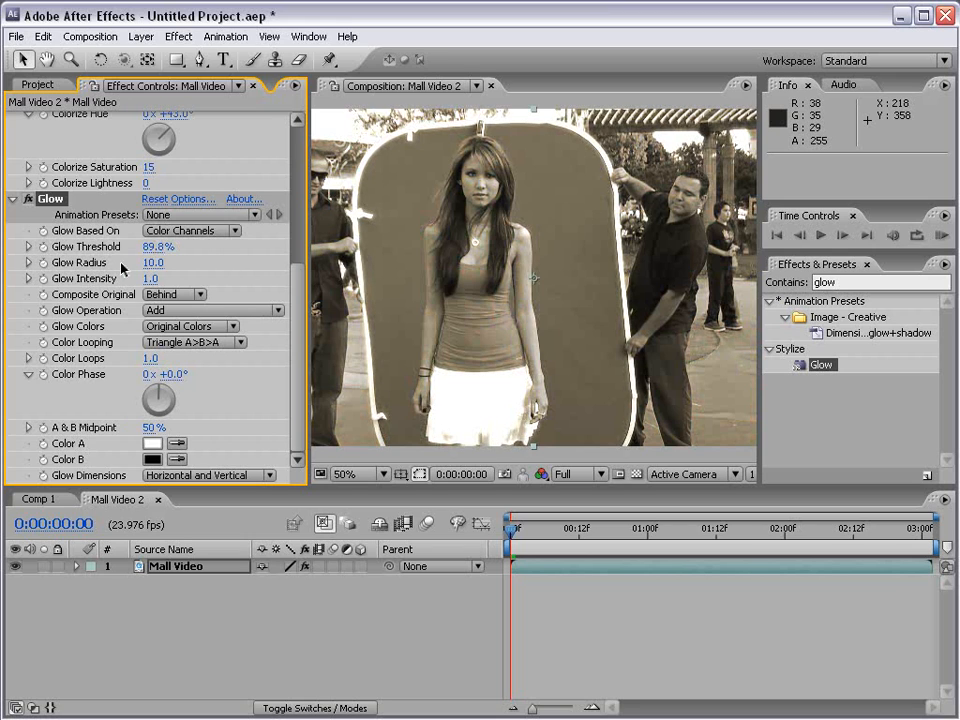
{"action": "left_click_drag", "start_coordinate": [155, 256], "coordinate": [236, 259]}
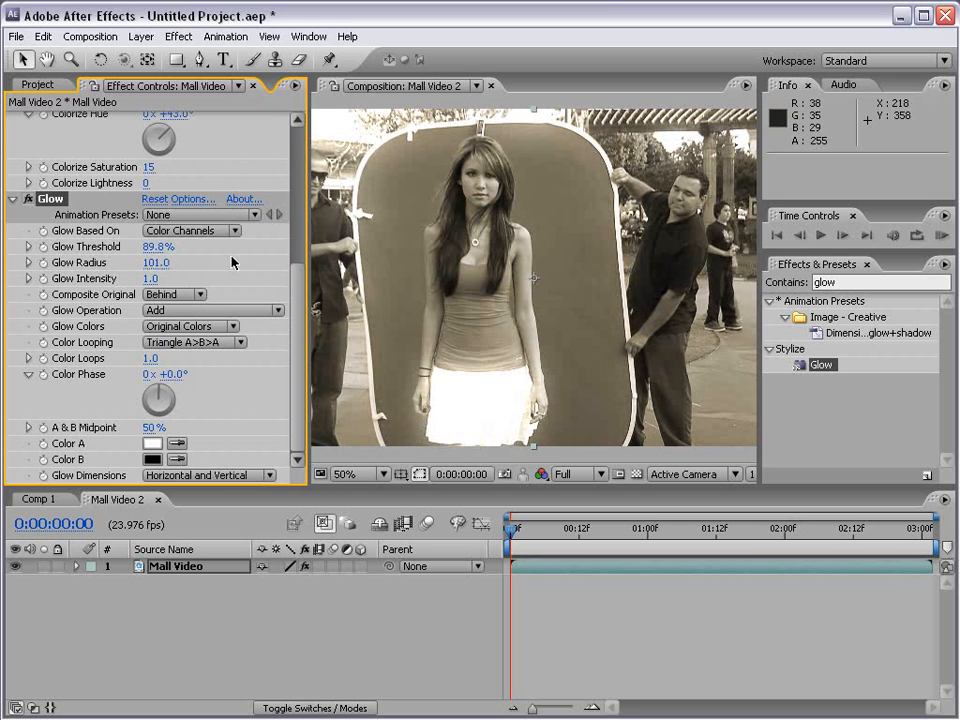
Remove all effects from the Mall Video layer.
{"action": "scroll", "coordinate": [502, 279], "scroll_direction": "down", "scroll_amount": 2}
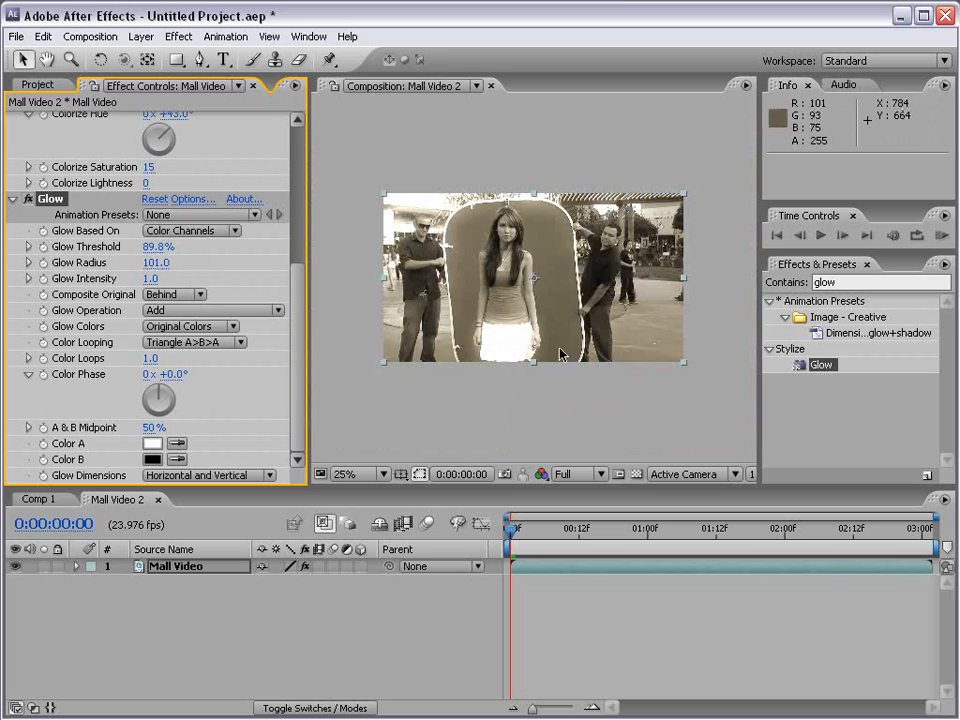
{"action": "scroll", "coordinate": [461, 321], "scroll_direction": "up", "scroll_amount": 2}
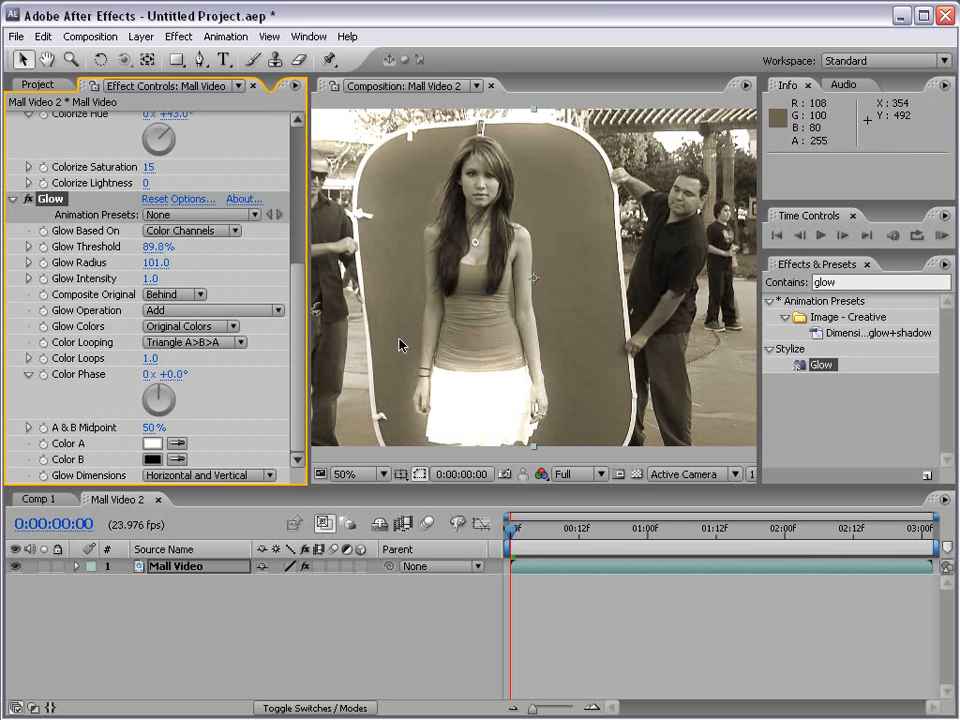
{"action": "key", "text": "ctrl+shift+e"}
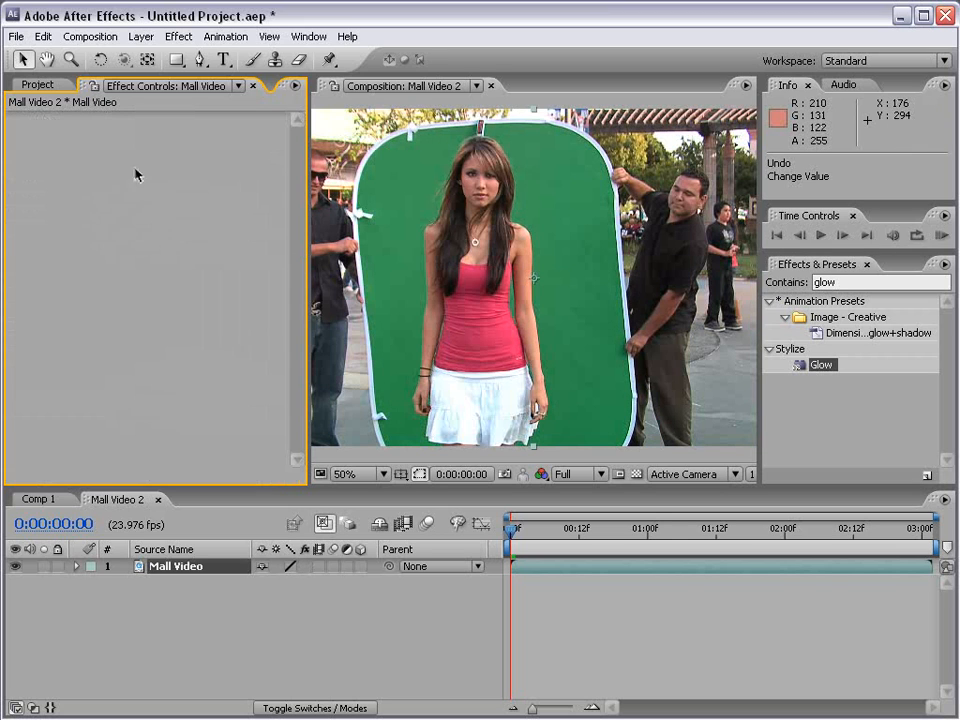
Apply the Change to Color effect to the Mall Video layer and sample the pink tank top as its From color.
{"action": "left_click", "coordinate": [178, 37]}
{"action": "mouse_move", "coordinate": [170, 176]}
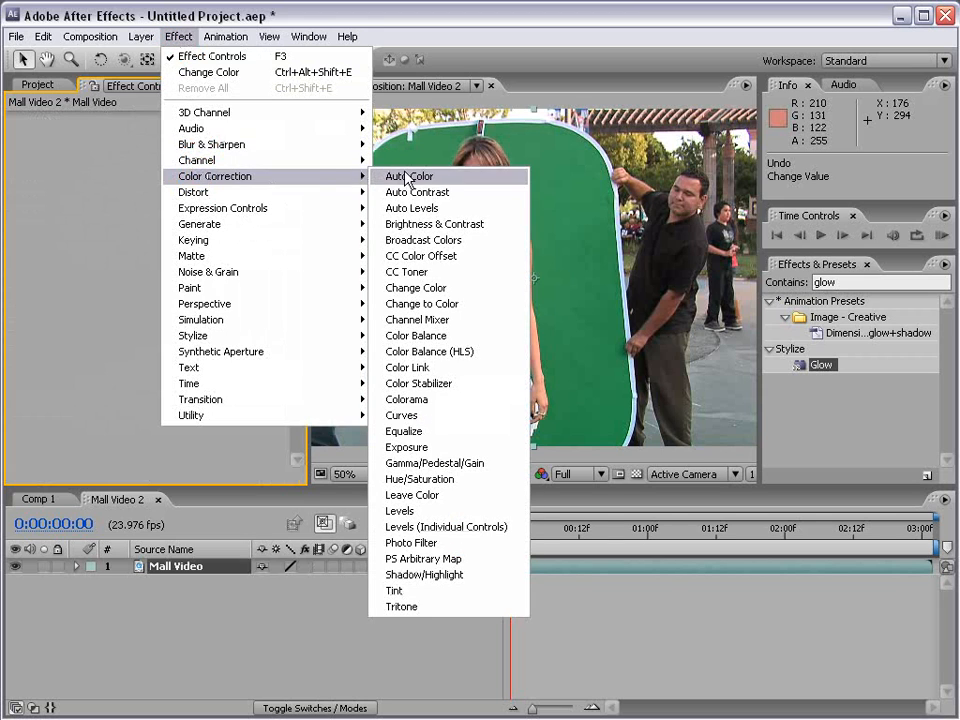
{"action": "left_click", "coordinate": [487, 304]}
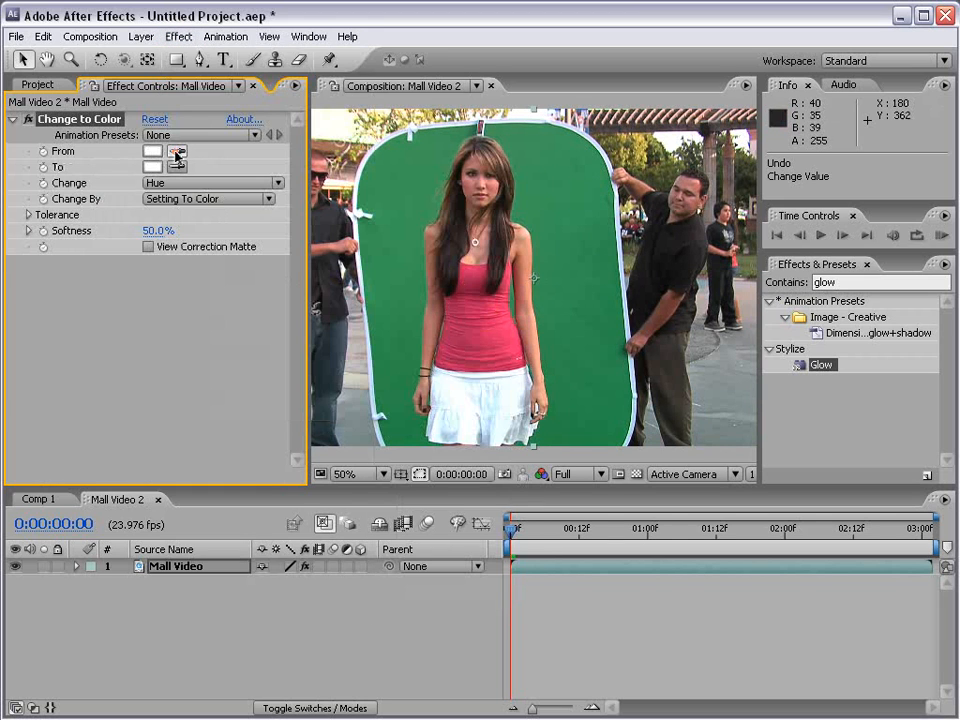
{"action": "left_click", "coordinate": [176, 153]}
{"action": "left_click", "coordinate": [477, 281]}
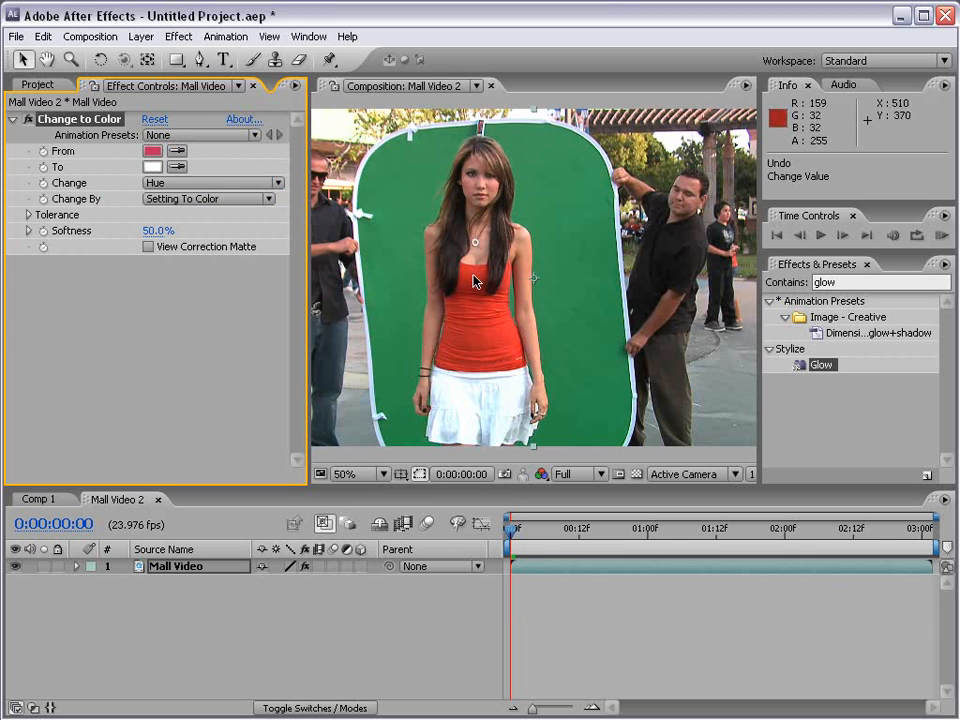
Set the Change to Color effect's To color to orange, hex D79B53.
{"action": "left_click", "coordinate": [150, 167]}
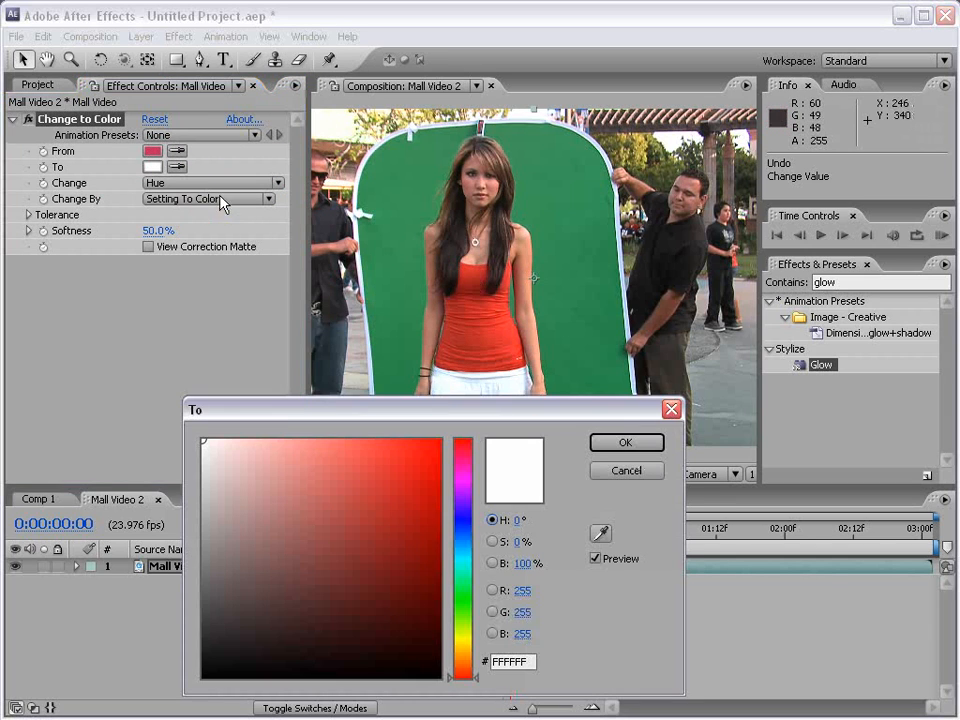
{"action": "left_click", "coordinate": [463, 543]}
{"action": "mouse_move", "coordinate": [400, 500]}
{"action": "left_mouse_down"}
{"action": "mouse_move", "coordinate": [445, 482]}
{"action": "mouse_move", "coordinate": [347, 474]}
{"action": "left_mouse_up"}
{"action": "left_click_drag", "start_coordinate": [463, 572], "coordinate": [464, 664]}
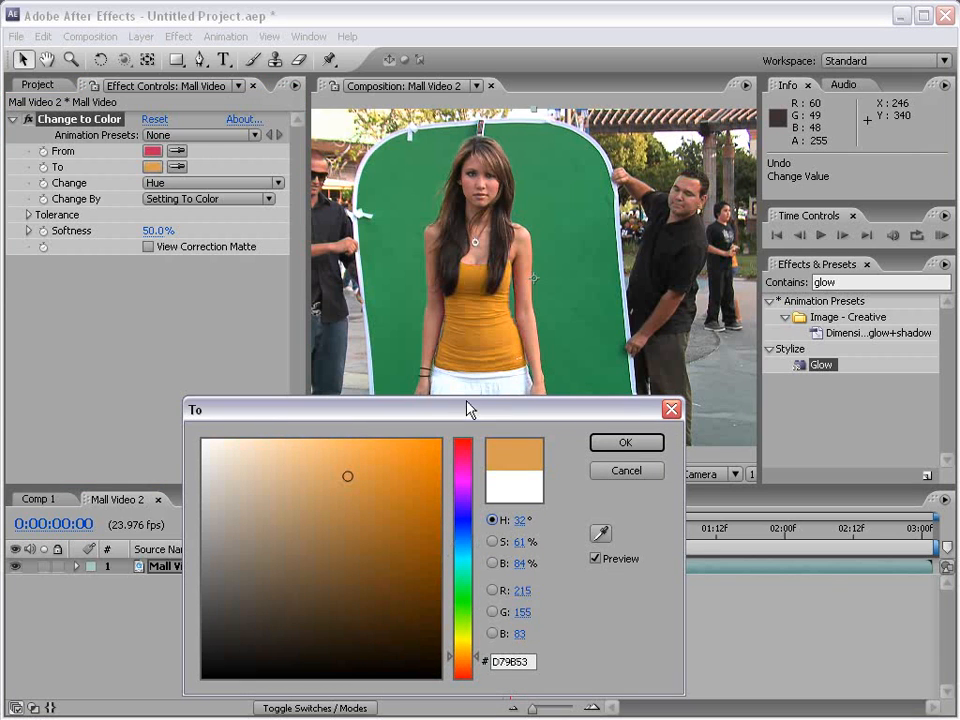
{"action": "left_click", "coordinate": [625, 442]}
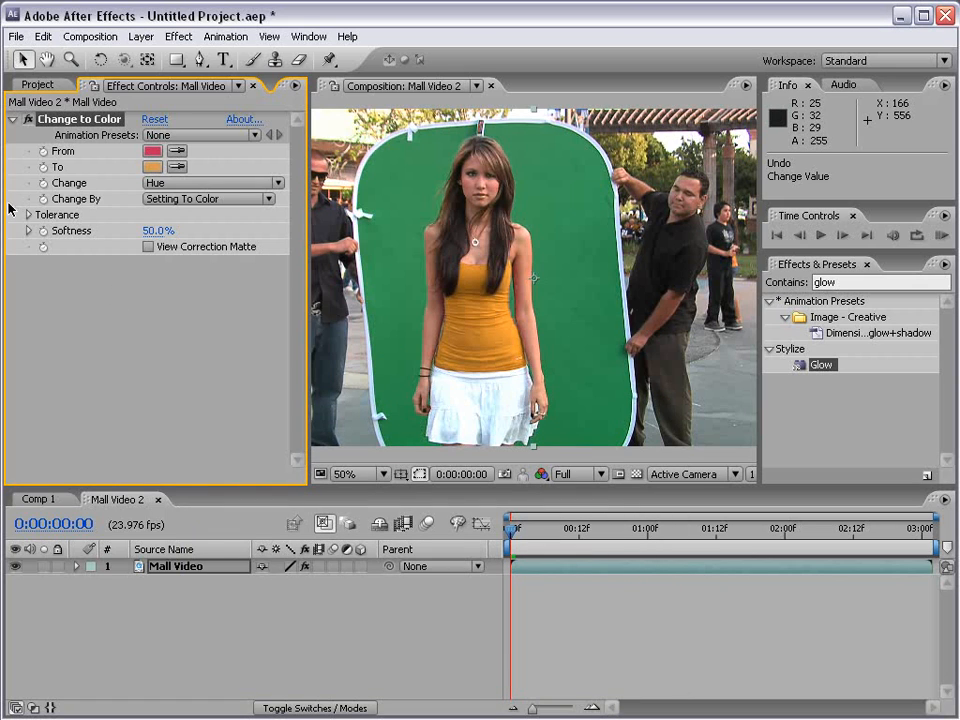
Reduce the Change to Color effect's Hue tolerance to 1.0% and delete the effect from the Mall Video layer.
{"action": "left_click", "coordinate": [27, 214]}
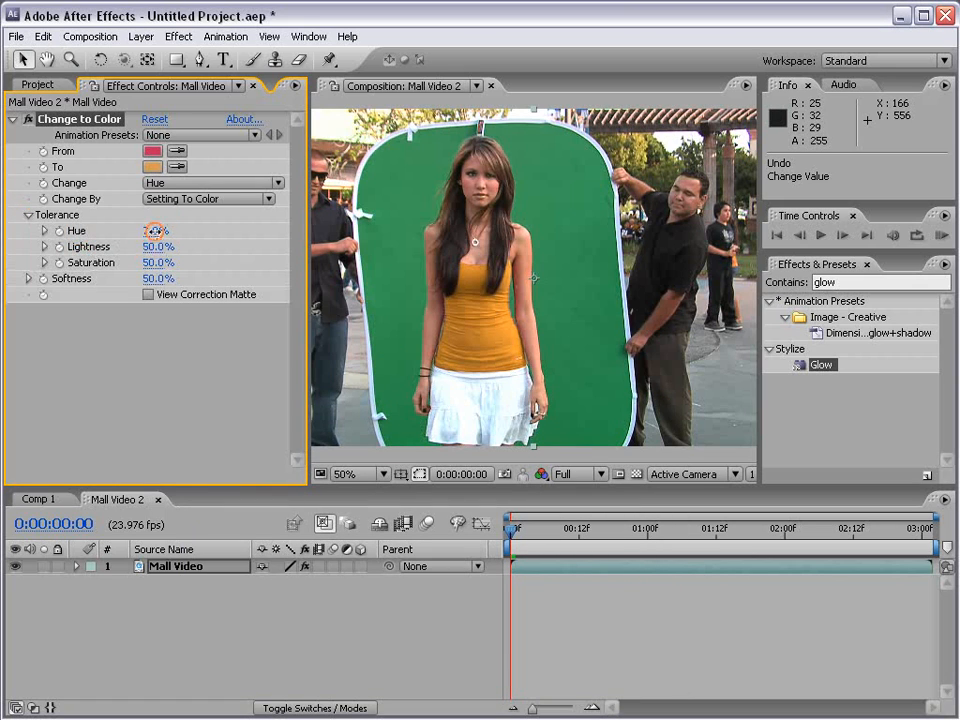
{"action": "mouse_move", "coordinate": [152, 229]}
{"action": "left_mouse_down"}
{"action": "mouse_move", "coordinate": [160, 231]}
{"action": "mouse_move", "coordinate": [143, 235]}
{"action": "left_mouse_up"}
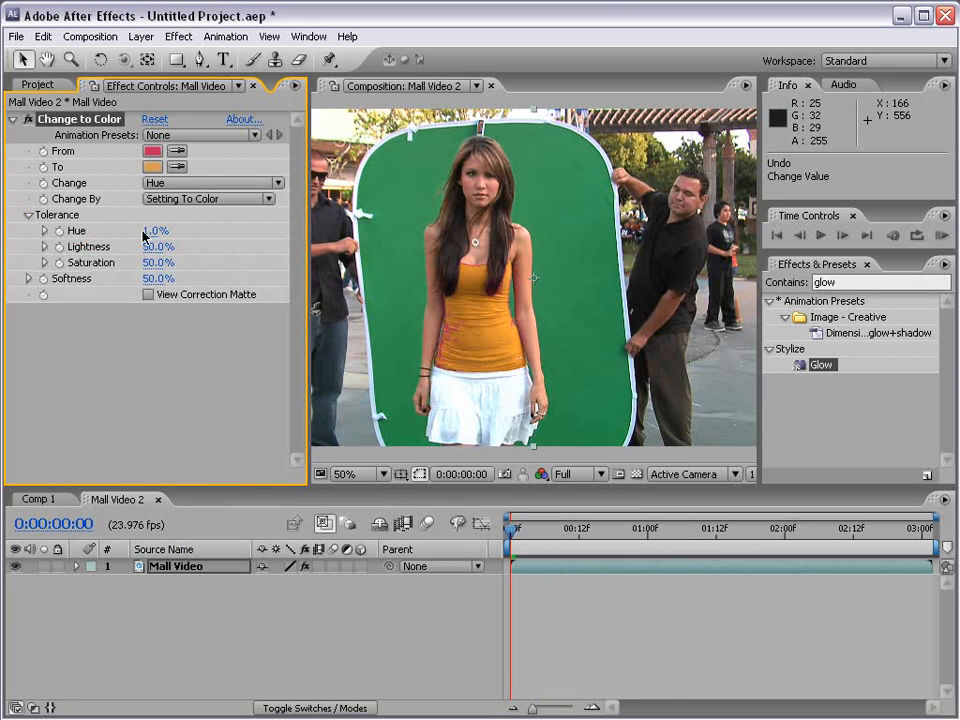
{"action": "key", "text": "Delete"}
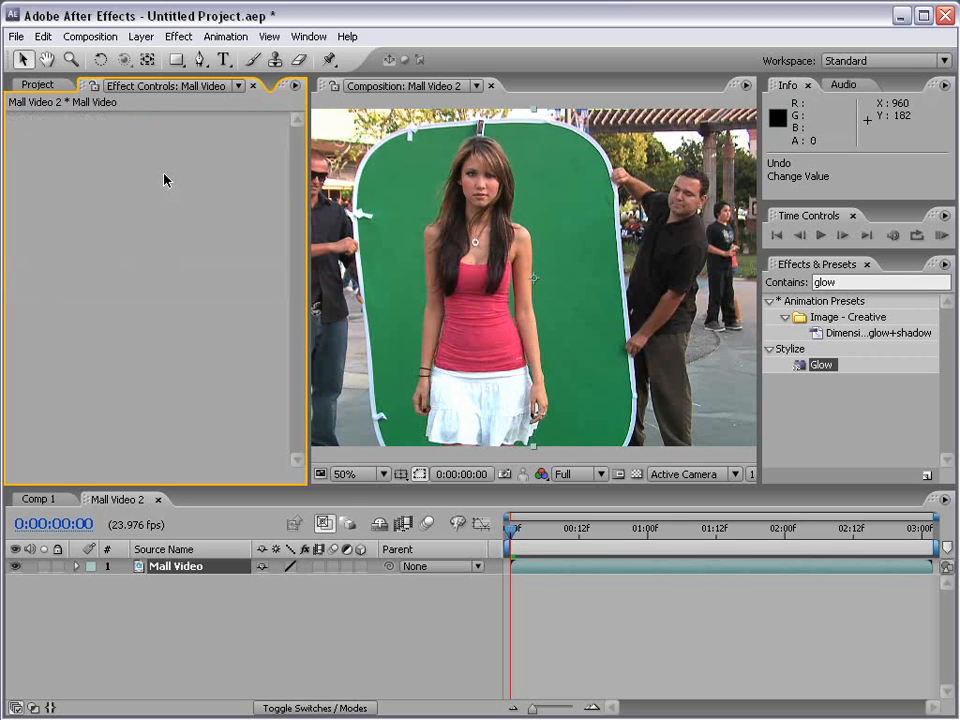